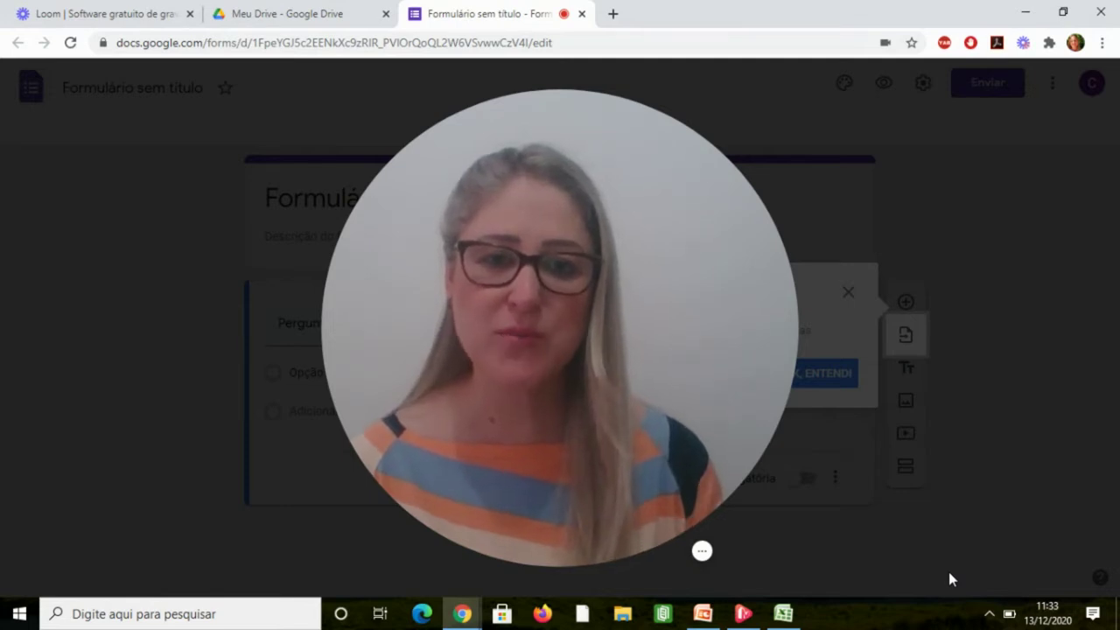
{"action": "mouse_move", "coordinate": [773, 557]}
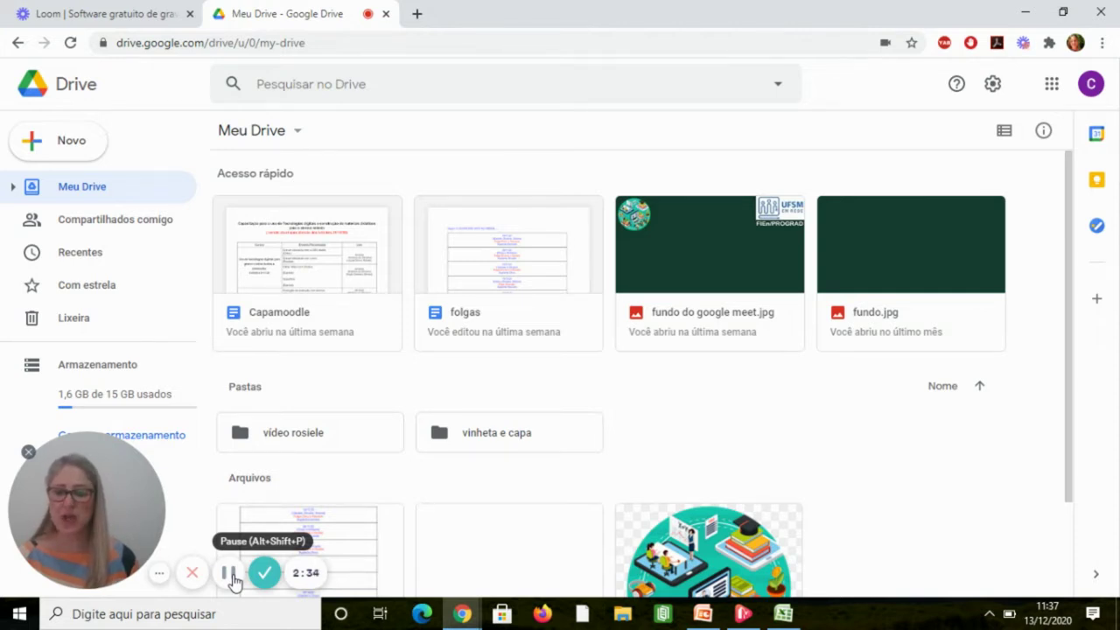
{"action": "left_click", "coordinate": [159, 573]}
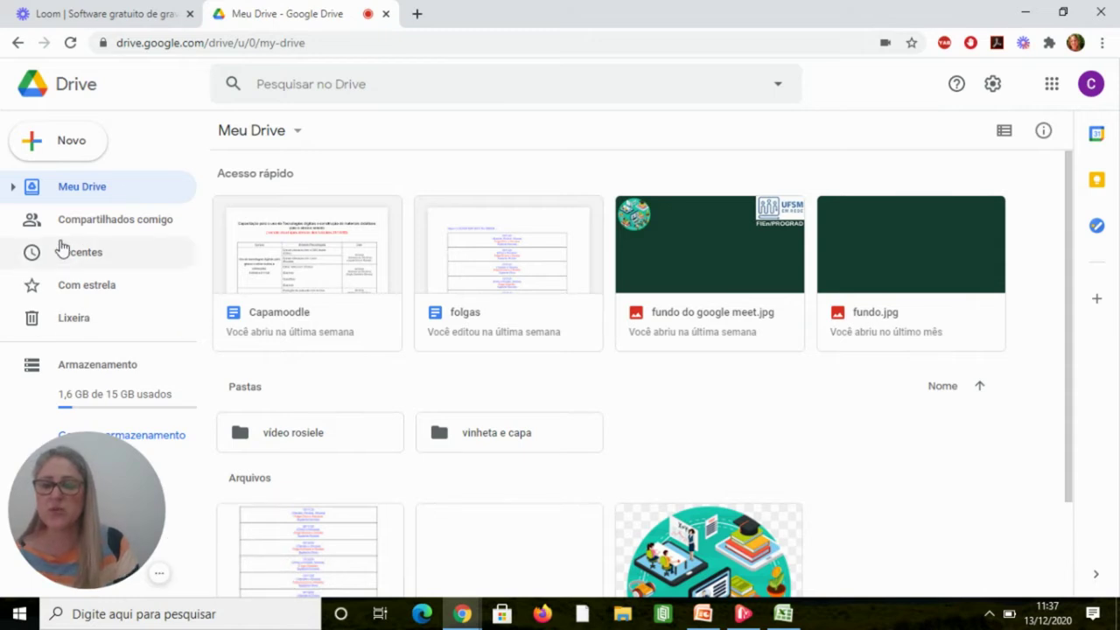
Create a blank Google Forms form from Drive and rename the file "fORMULÁRIO TESTE"
{"action": "left_click", "coordinate": [47, 145]}
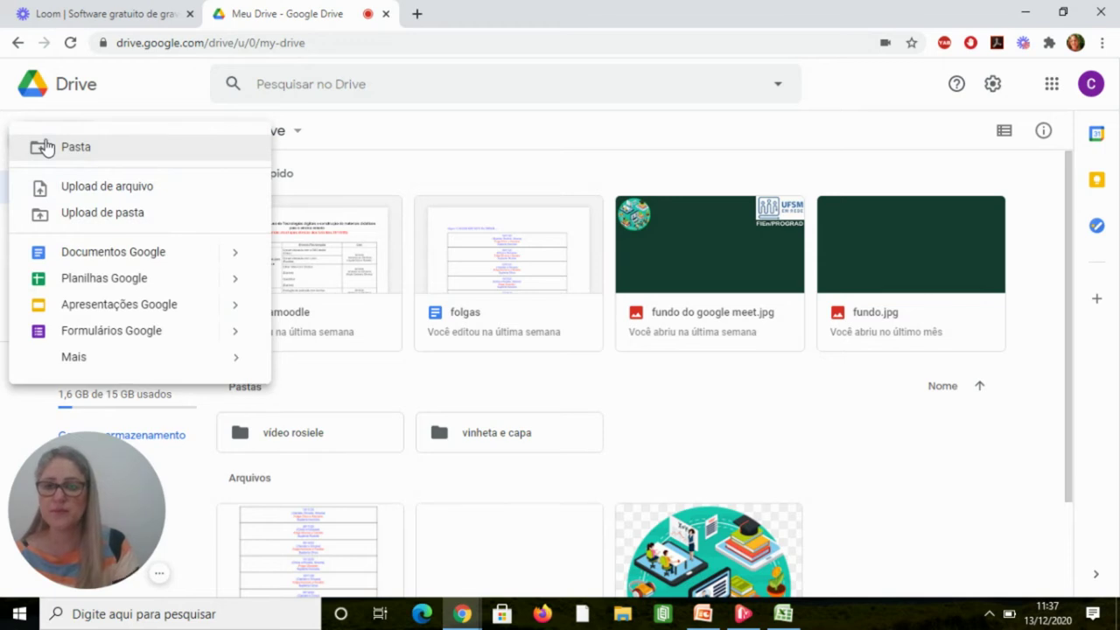
{"action": "left_click", "coordinate": [93, 332]}
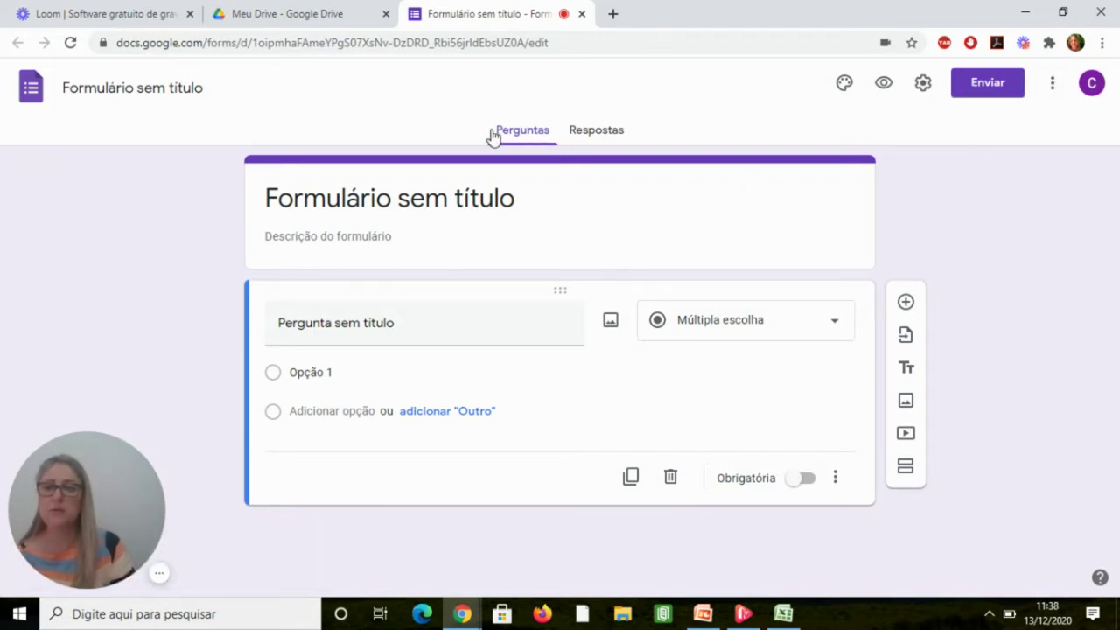
{"action": "left_click", "coordinate": [156, 87]}
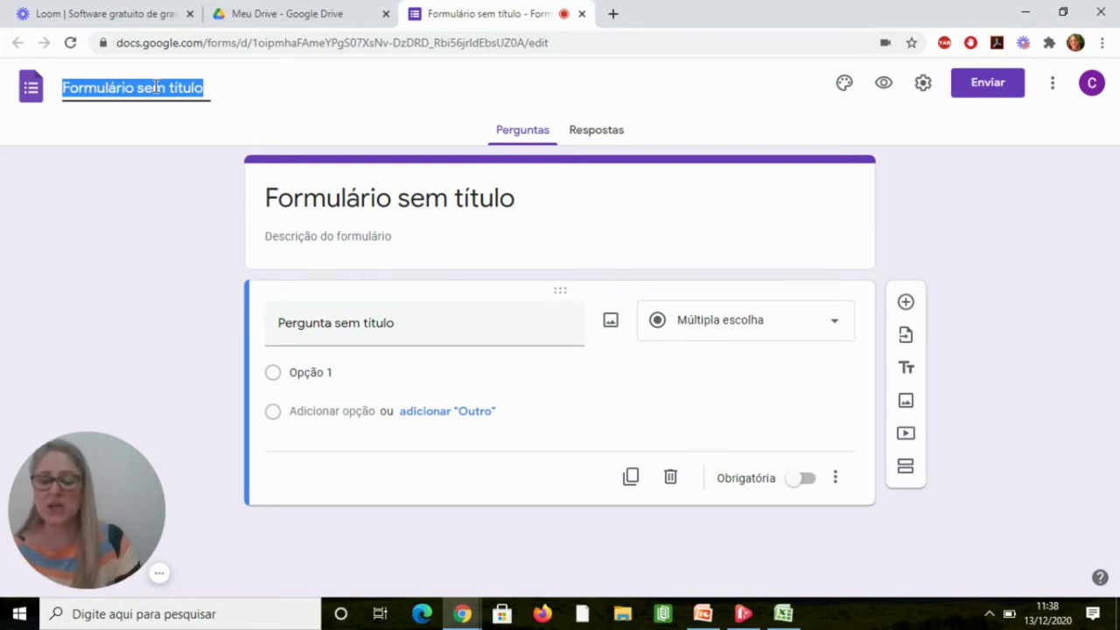
{"action": "type", "text": "fORM"}
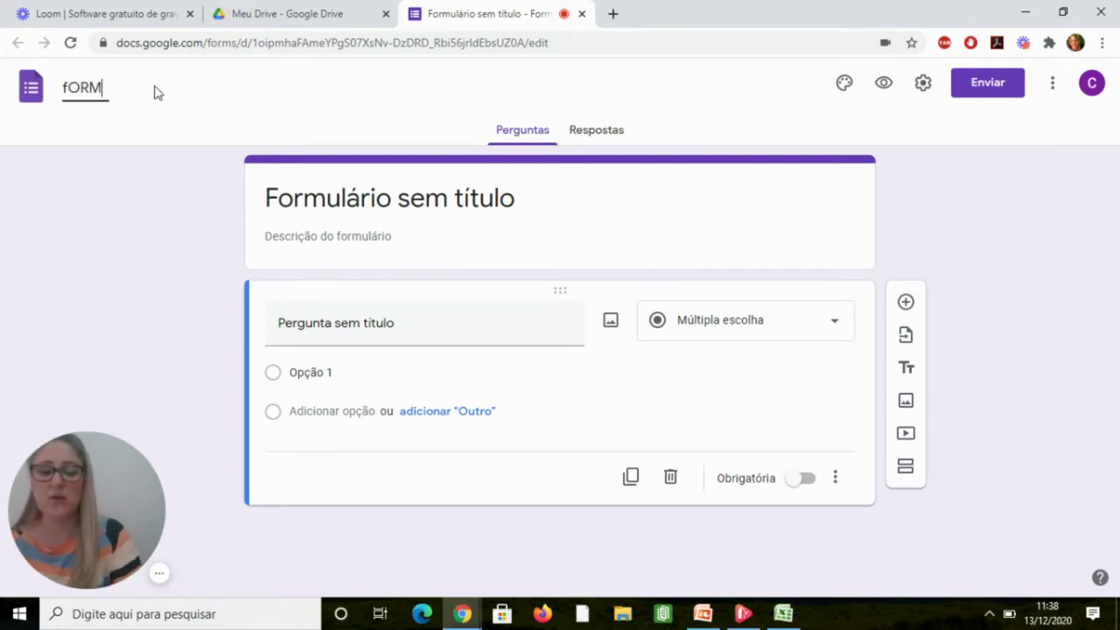
{"action": "key", "text": "BackSpace"}
{"action": "key", "text": "BackSpace"}
{"action": "key", "text": "BackSpace"}
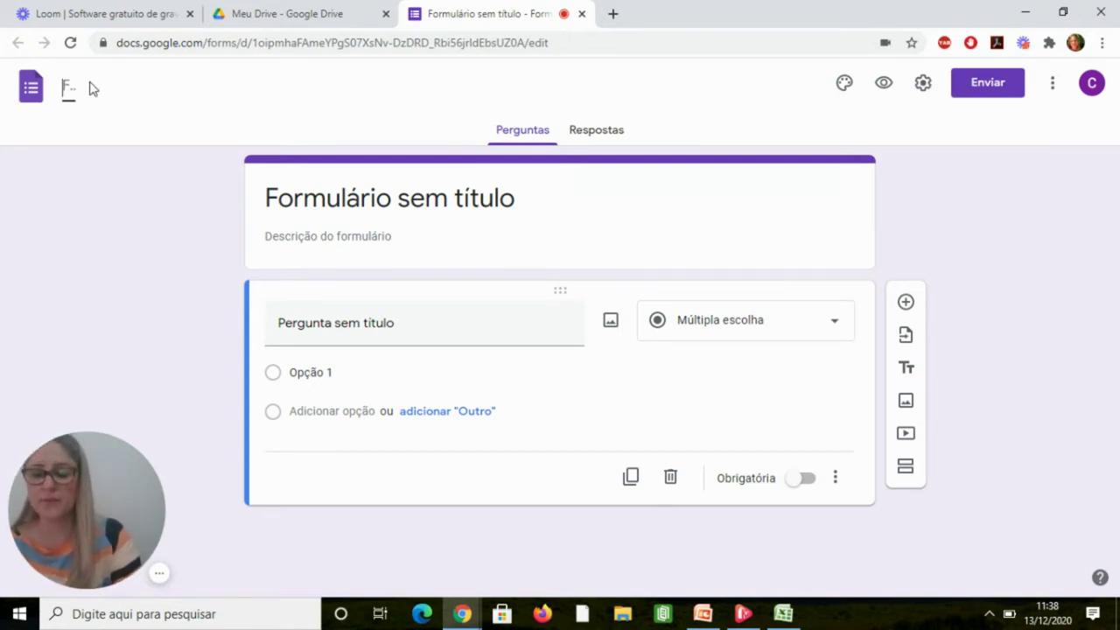
{"action": "type", "text": "OR"}
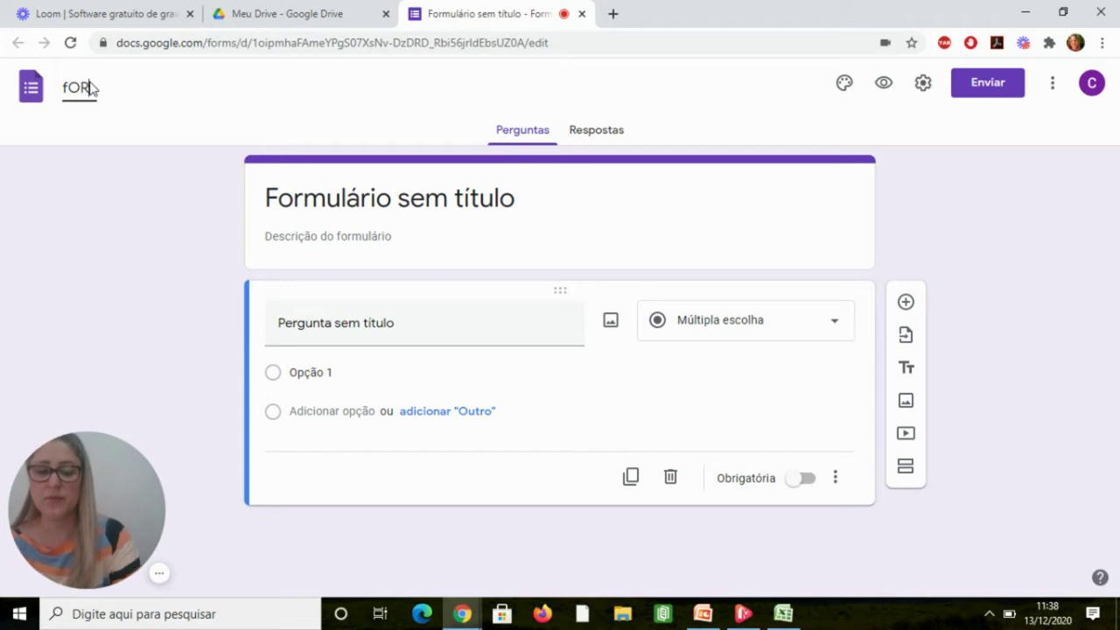
{"action": "type", "text": "MULÁRIO TESTE"}
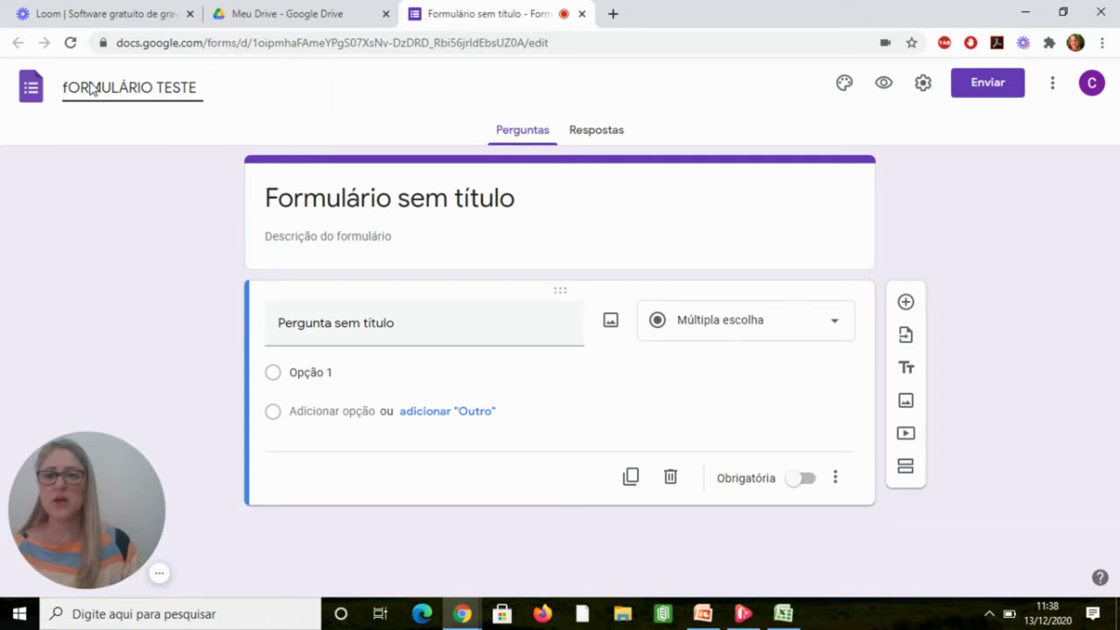
Set the form's heading to "FORMULÁRIO TESTE", with a capital F as its first letter
{"action": "left_click", "coordinate": [461, 198]}
{"action": "left_click", "coordinate": [276, 198]}
{"action": "key", "text": "BackSpace"}
{"action": "type", "text": "fORMULÁRIO TESTE"}
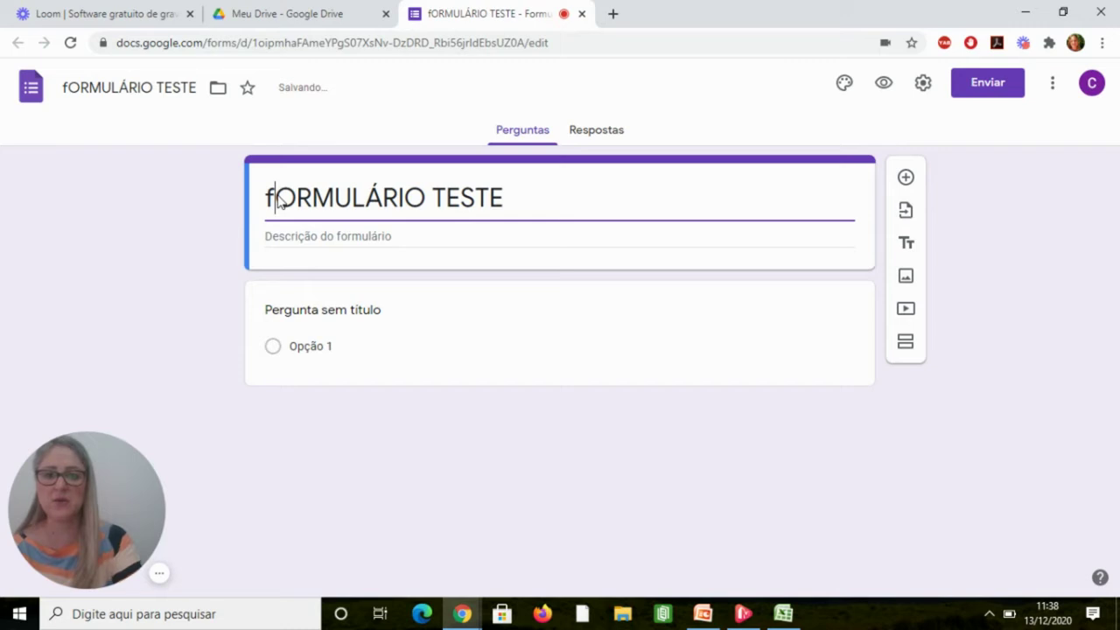
{"action": "key", "text": "BackSpace"}
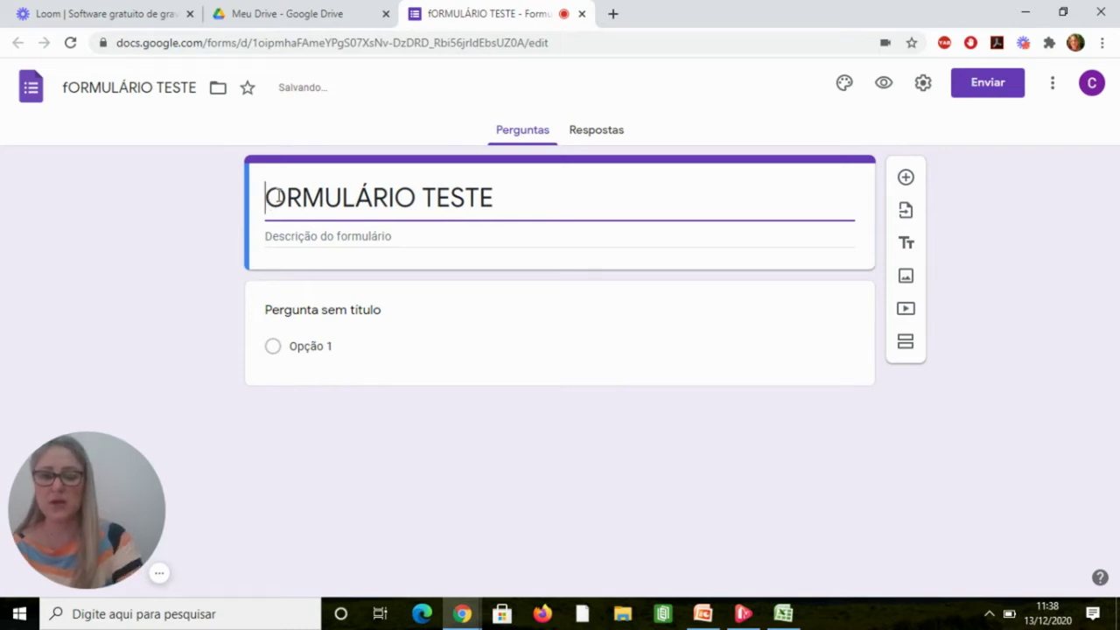
{"action": "type", "text": "F"}
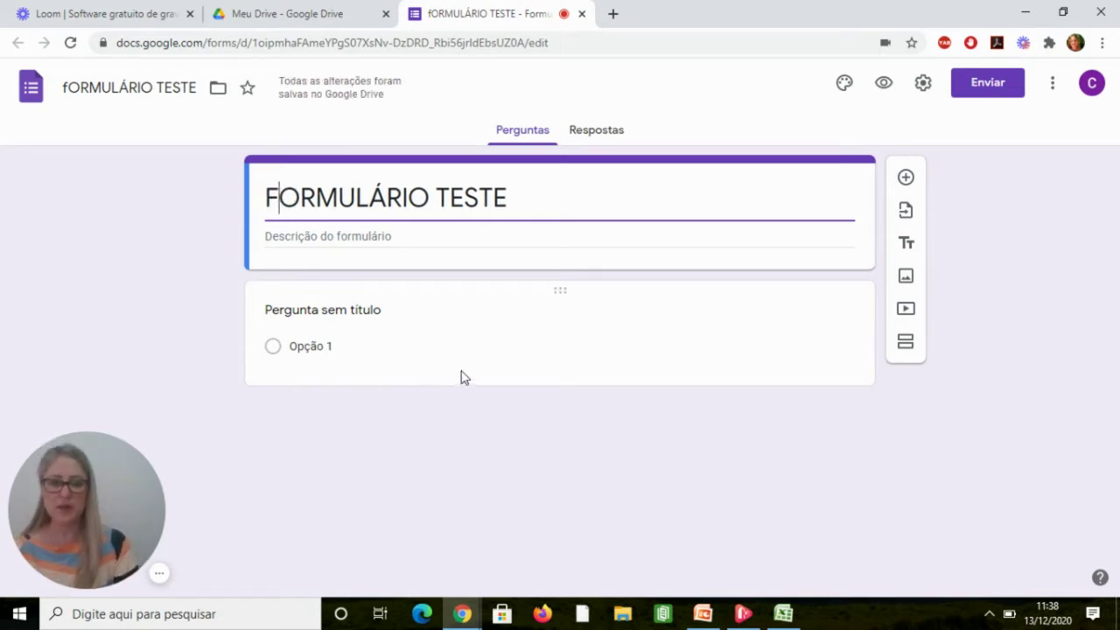
Add a new question below the form heading and set its type to short answer (Resposta curta)
{"action": "left_click", "coordinate": [906, 180]}
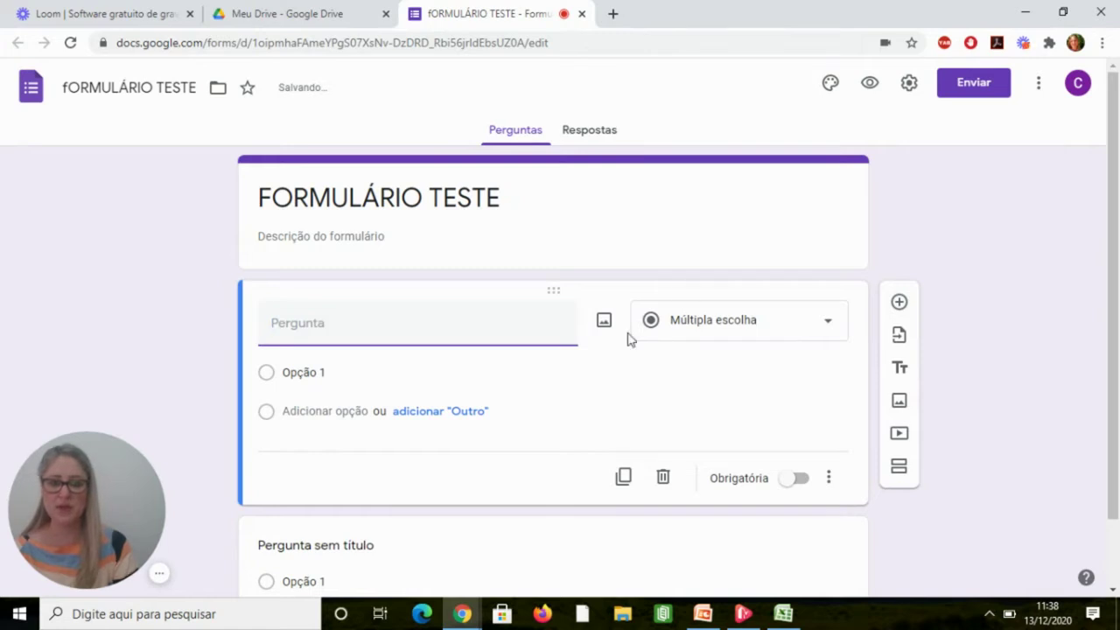
{"action": "left_click", "coordinate": [750, 335]}
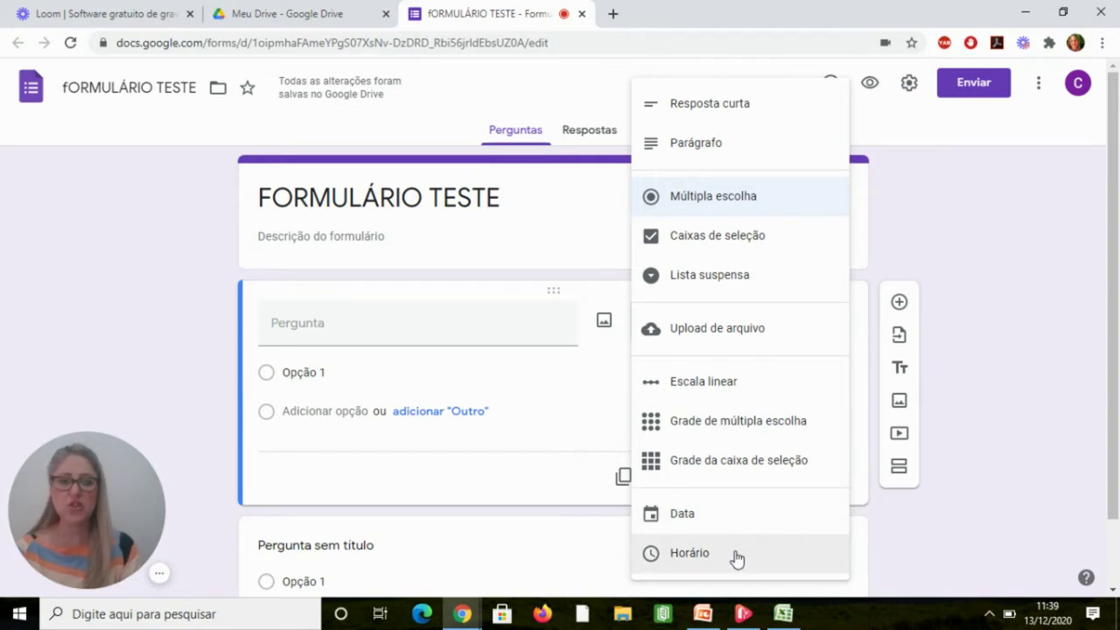
{"action": "left_click", "coordinate": [758, 107]}
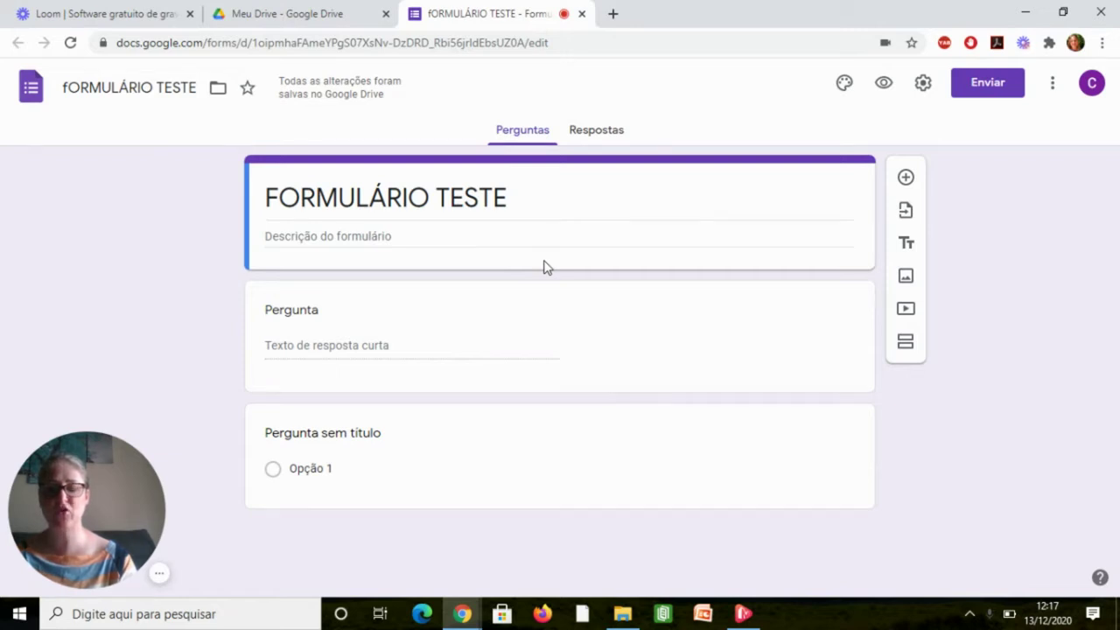
Enter "O que é educação" as the text of the short-answer question
{"action": "left_click", "coordinate": [490, 231]}
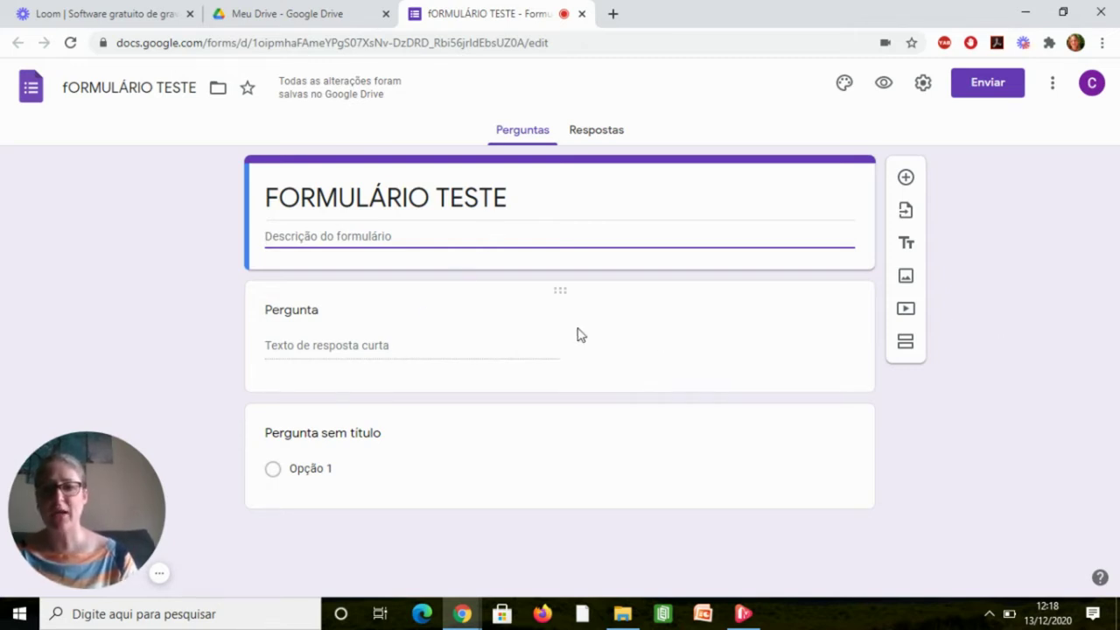
{"action": "left_click", "coordinate": [487, 345]}
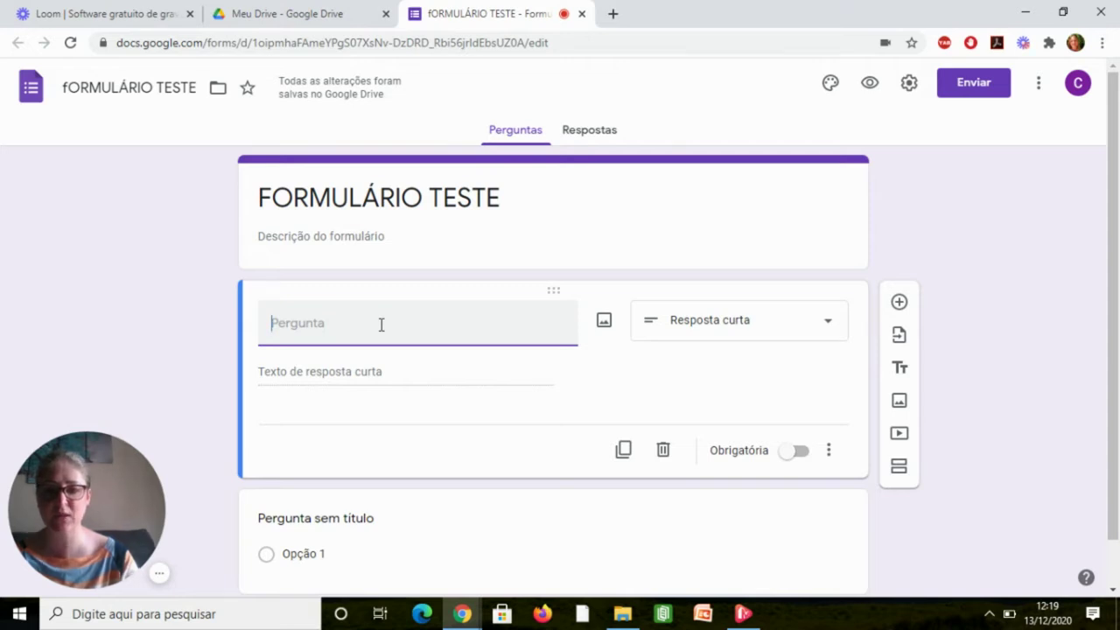
{"action": "type", "text": "O que é educ"}
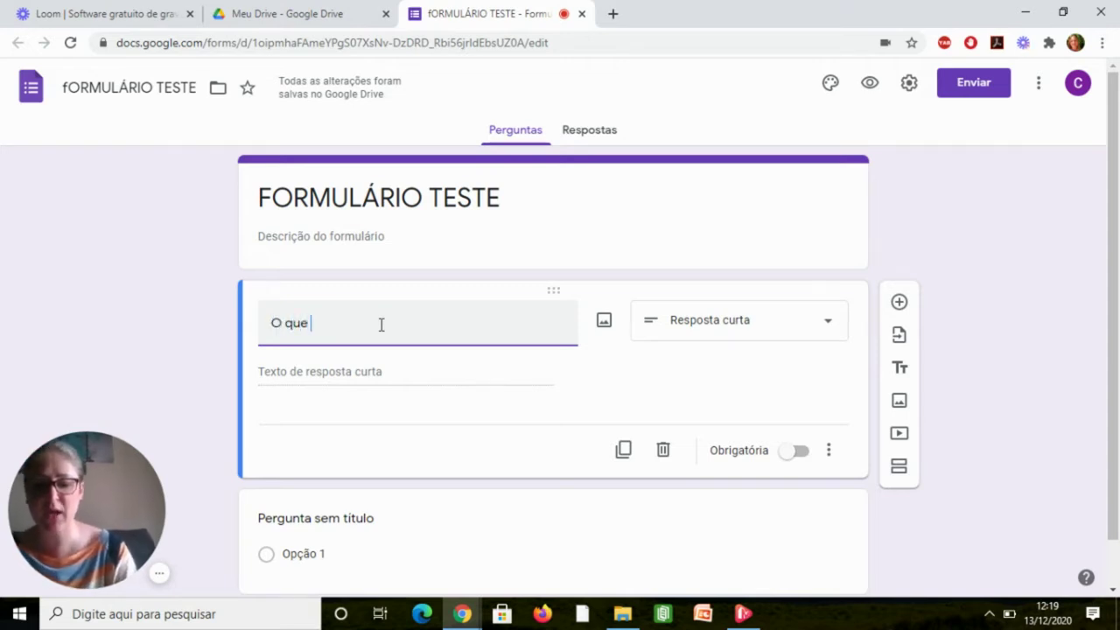
{"action": "type", "text": "ação"}
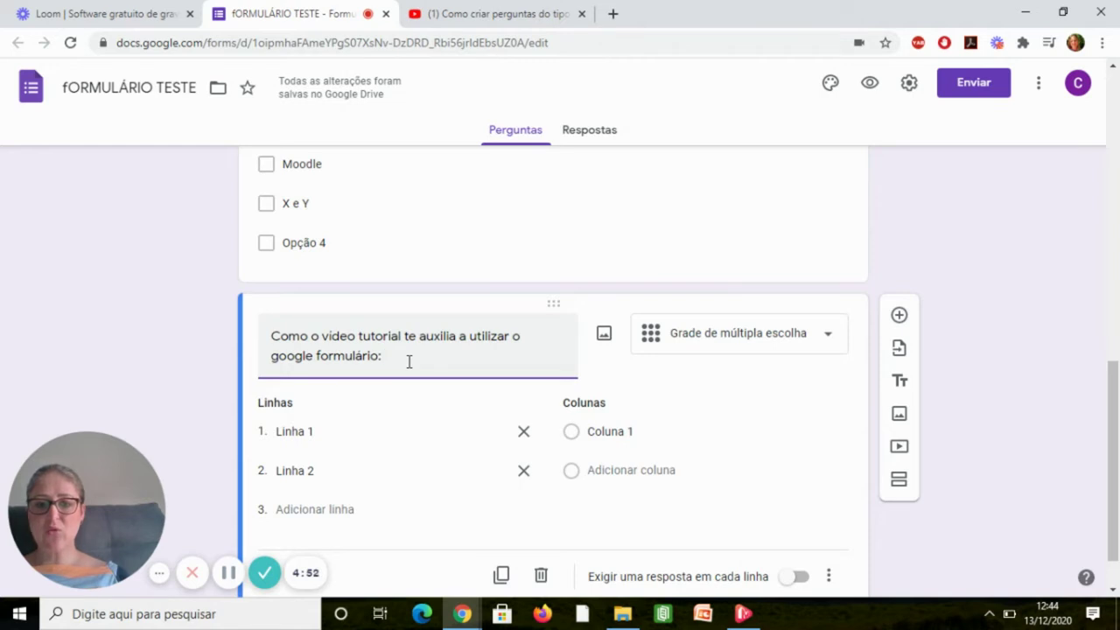
Name the rows of the multiple-choice grid question Interesse, Configuração and Utilidade
{"action": "left_click", "coordinate": [362, 432]}
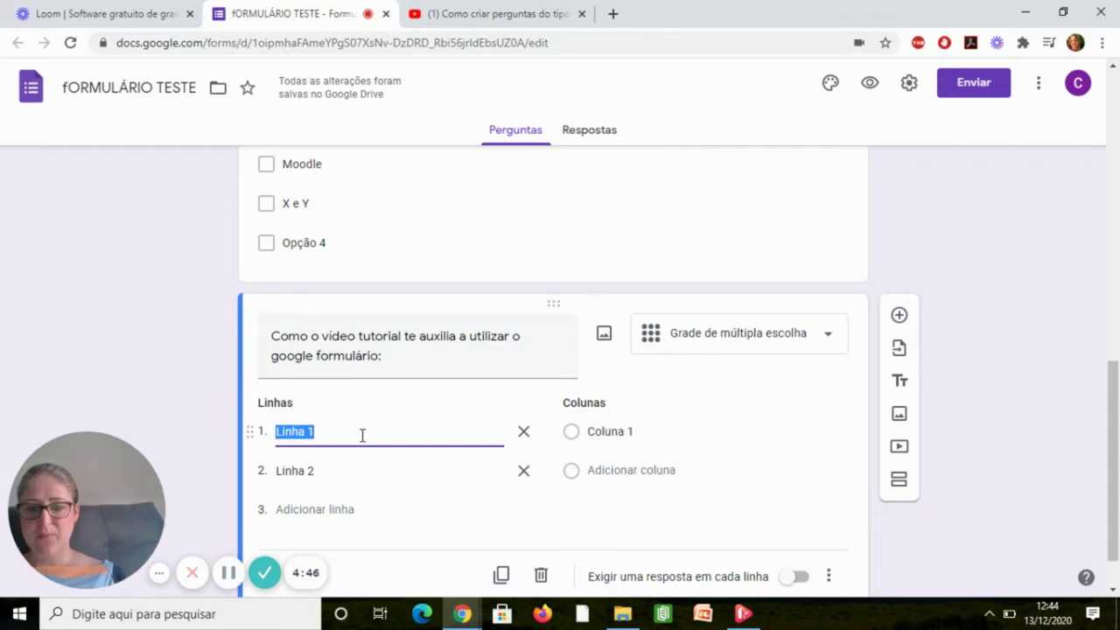
{"action": "type", "text": "Interesse"}
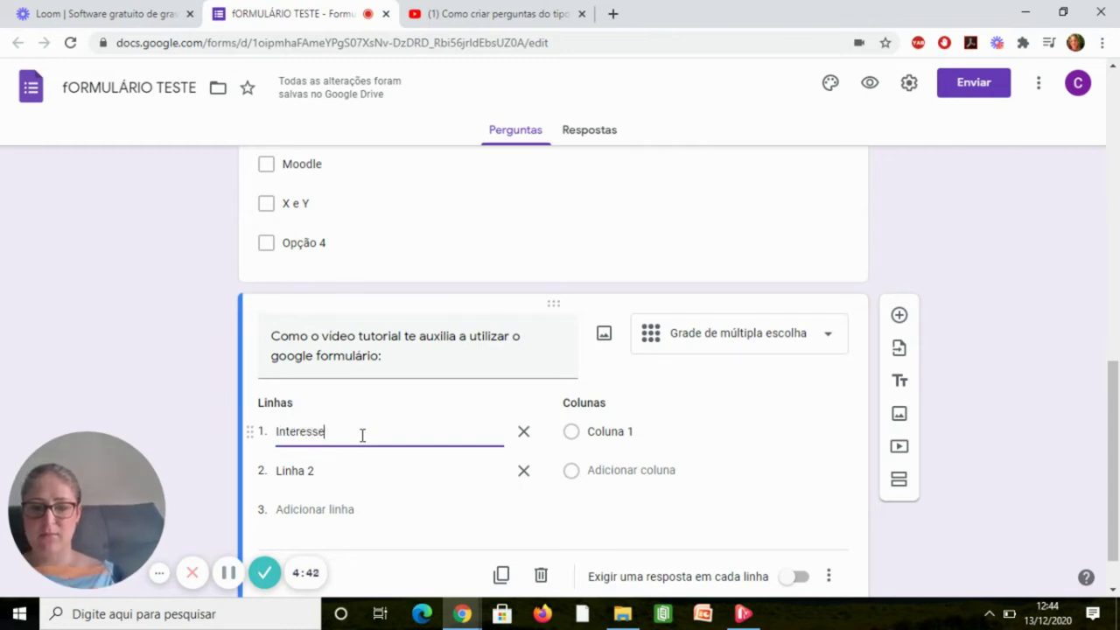
{"action": "key", "text": "Return"}
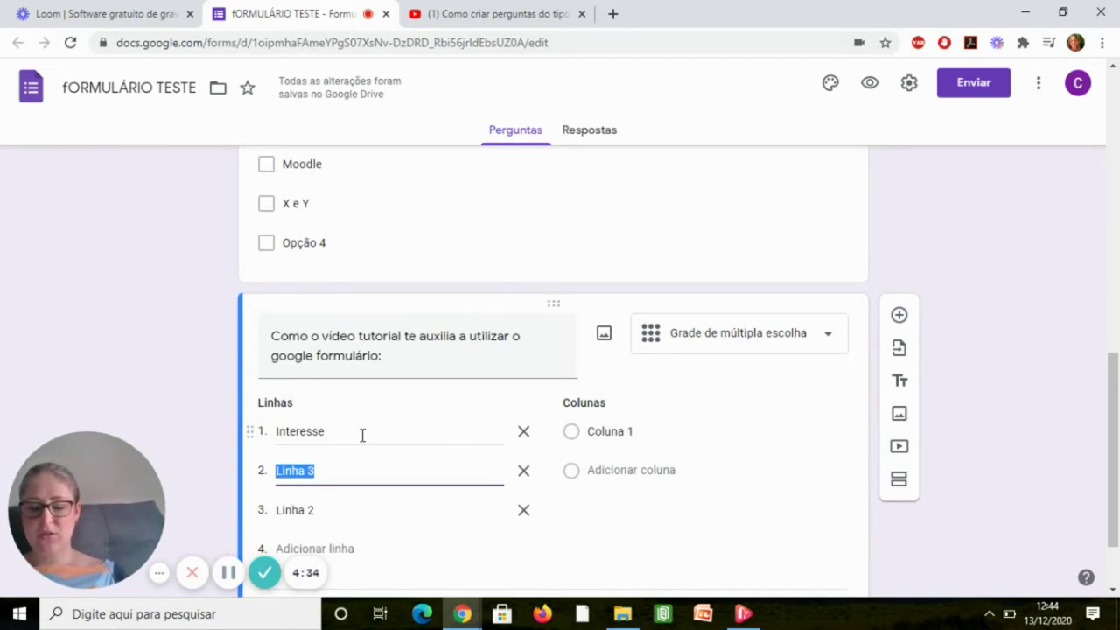
{"action": "type", "text": "Configuração"}
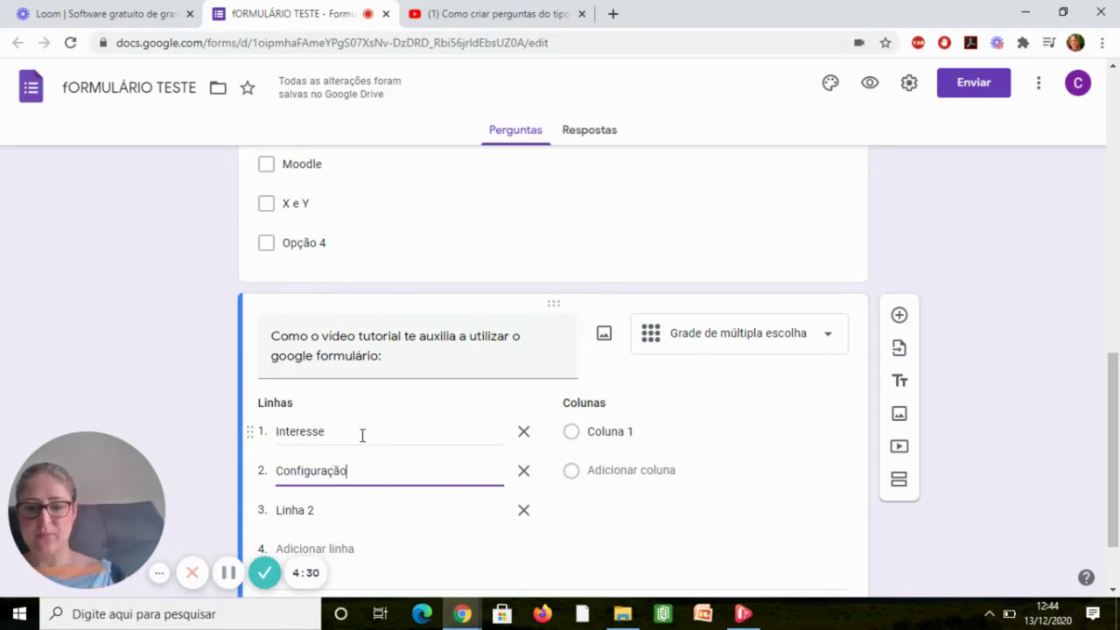
{"action": "key", "text": "Return"}
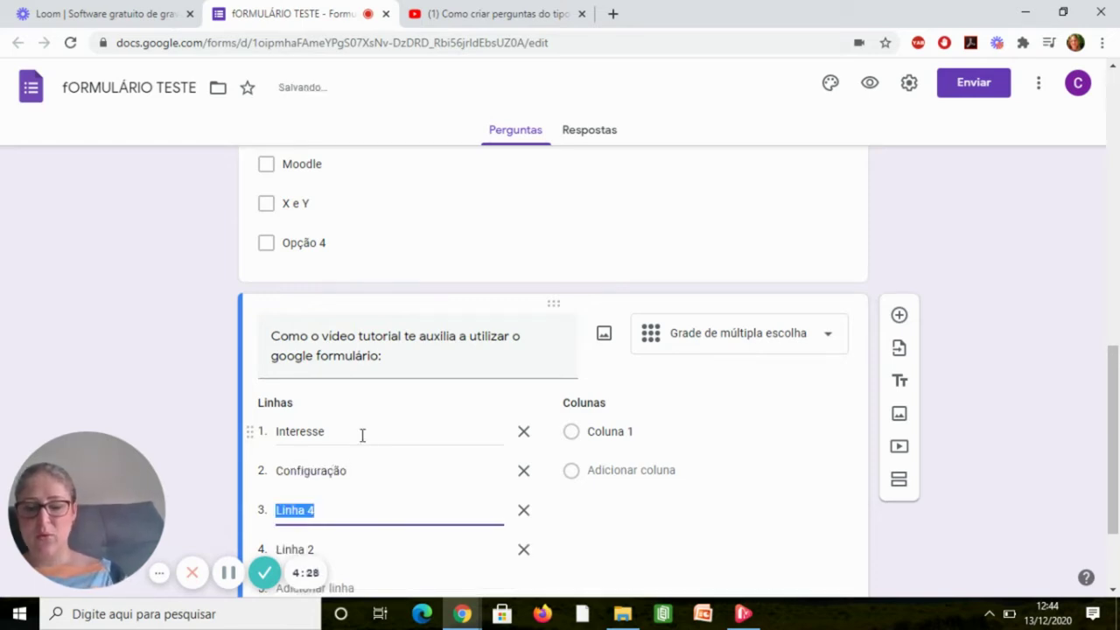
{"action": "type", "text": "Utilidade"}
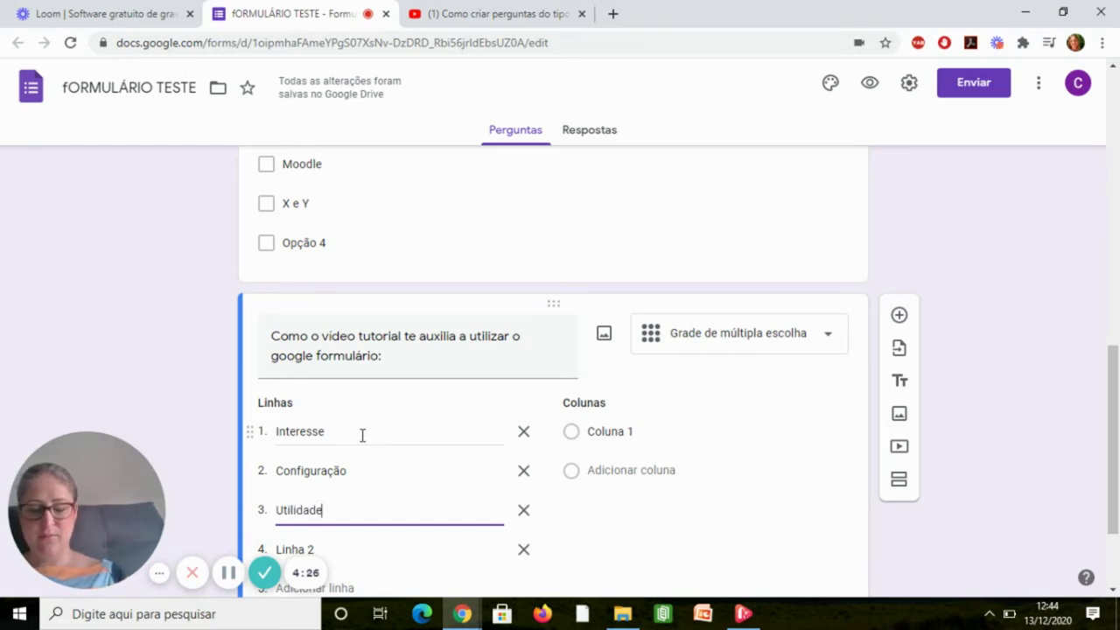
{"action": "key", "text": "Return"}
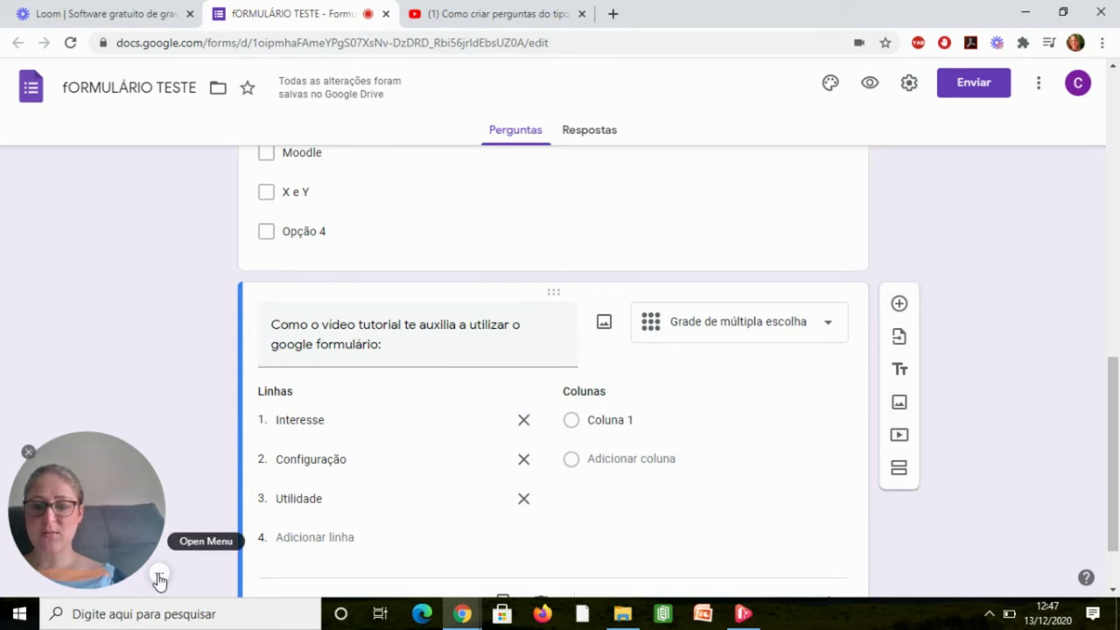
Name the grid question's columns ruim, bom, muito bom and ótimo, and remove the surplus fifth column
{"action": "mouse_move", "coordinate": [159, 579]}
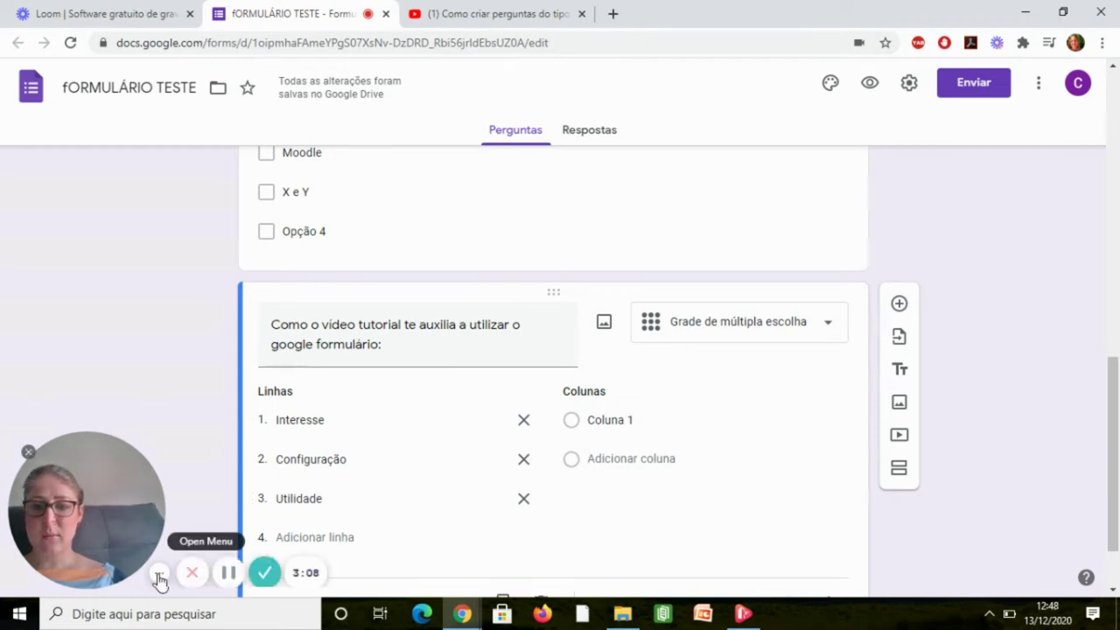
{"action": "left_click", "coordinate": [629, 423]}
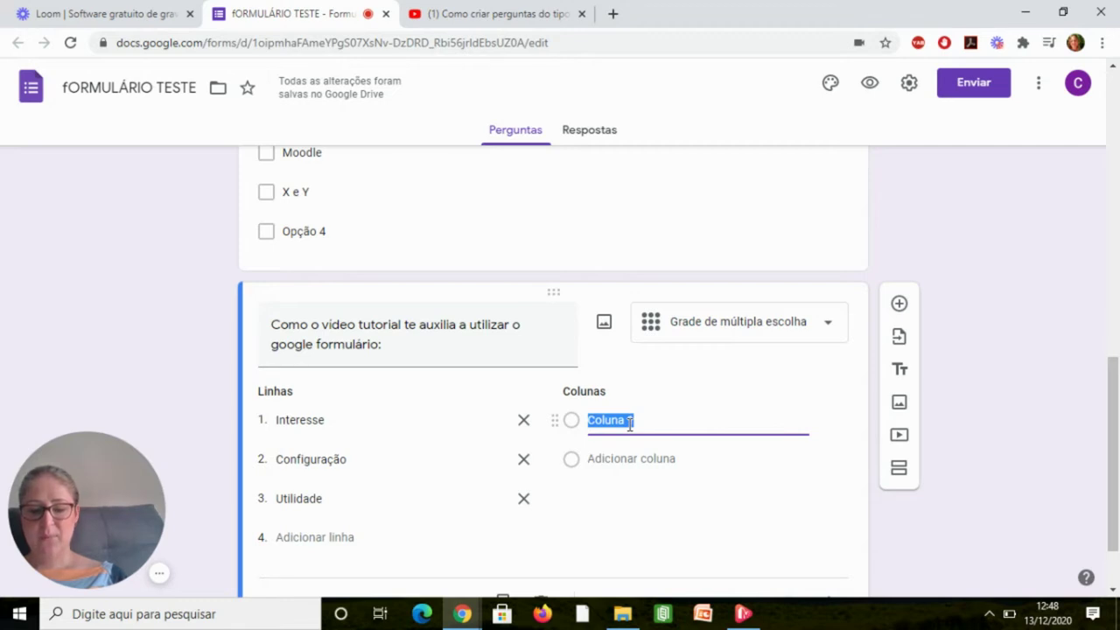
{"action": "type", "text": "ruim"}
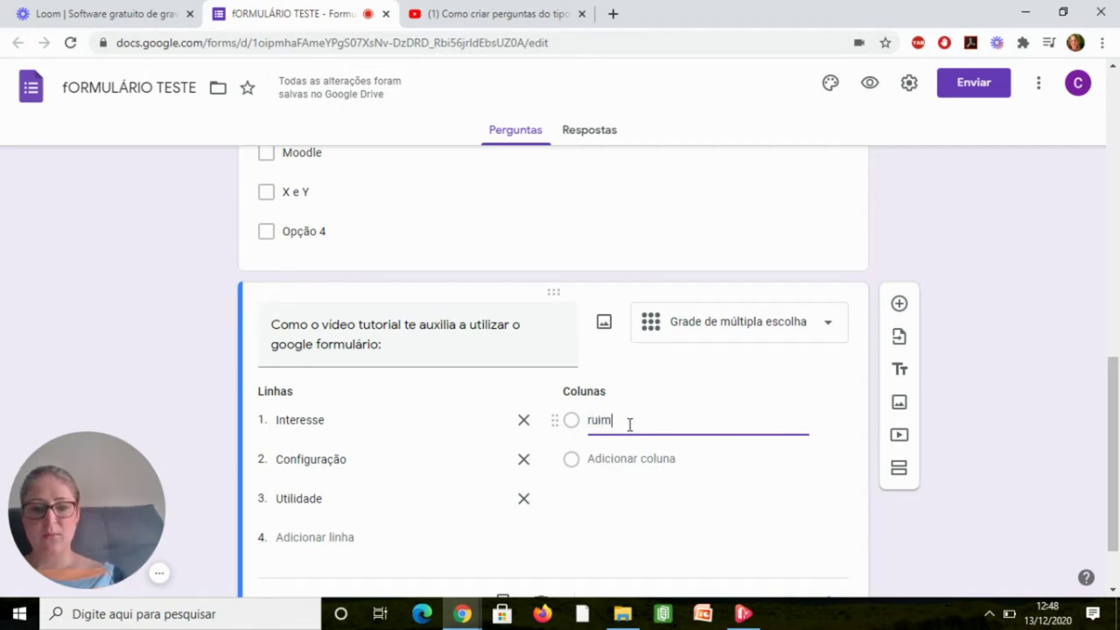
{"action": "key", "text": "Return"}
{"action": "type", "text": "bom"}
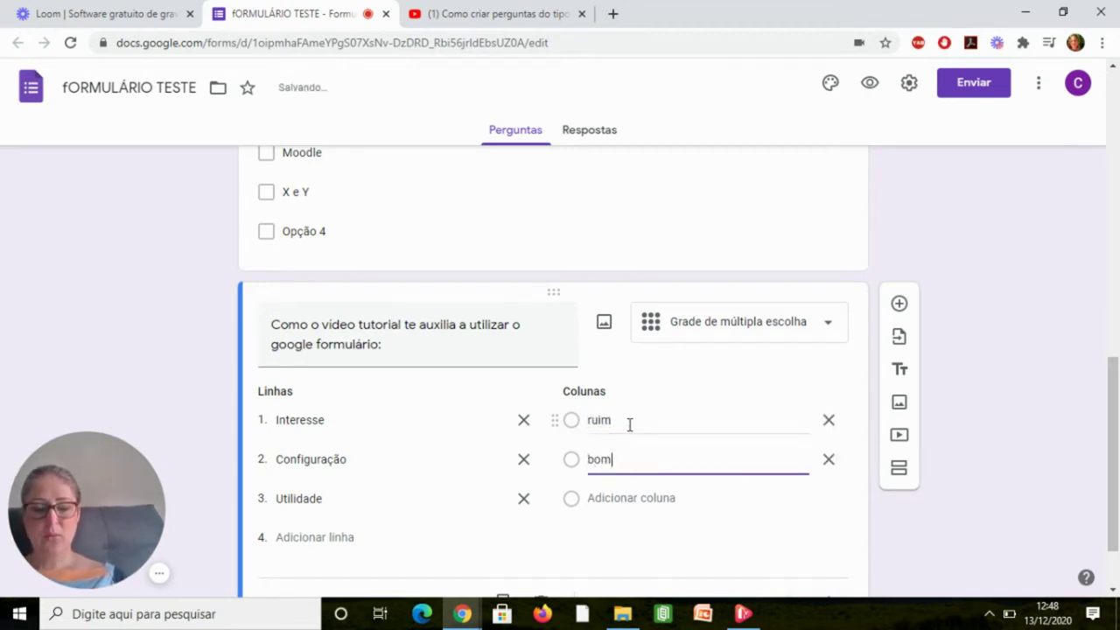
{"action": "key", "text": "Return"}
{"action": "type", "text": "muito bom"}
{"action": "key", "text": "Return"}
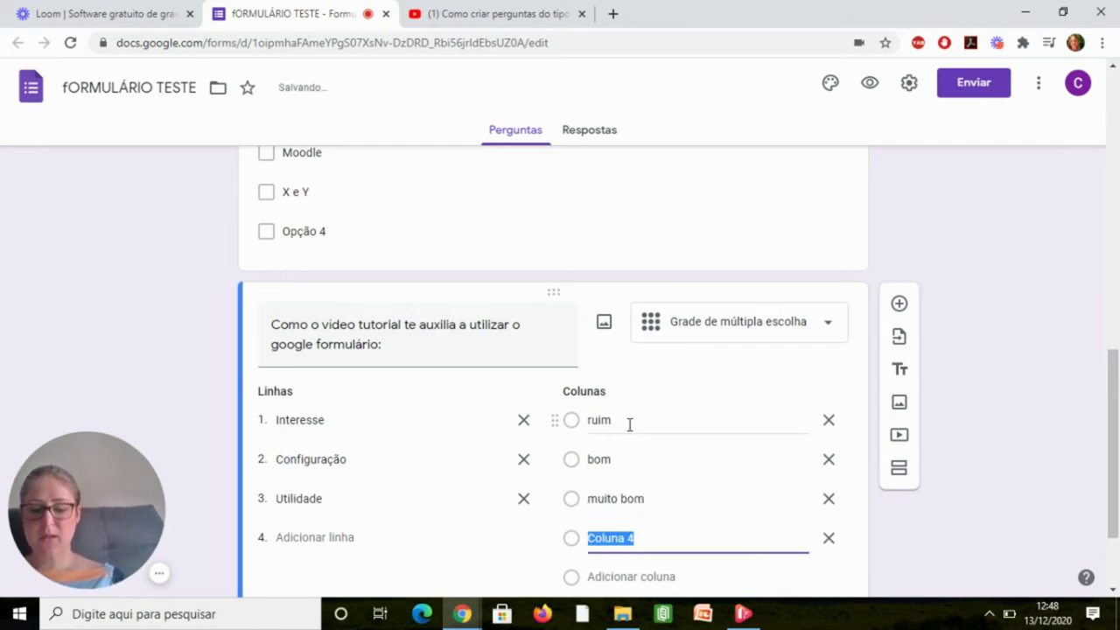
{"action": "type", "text": "ótimo"}
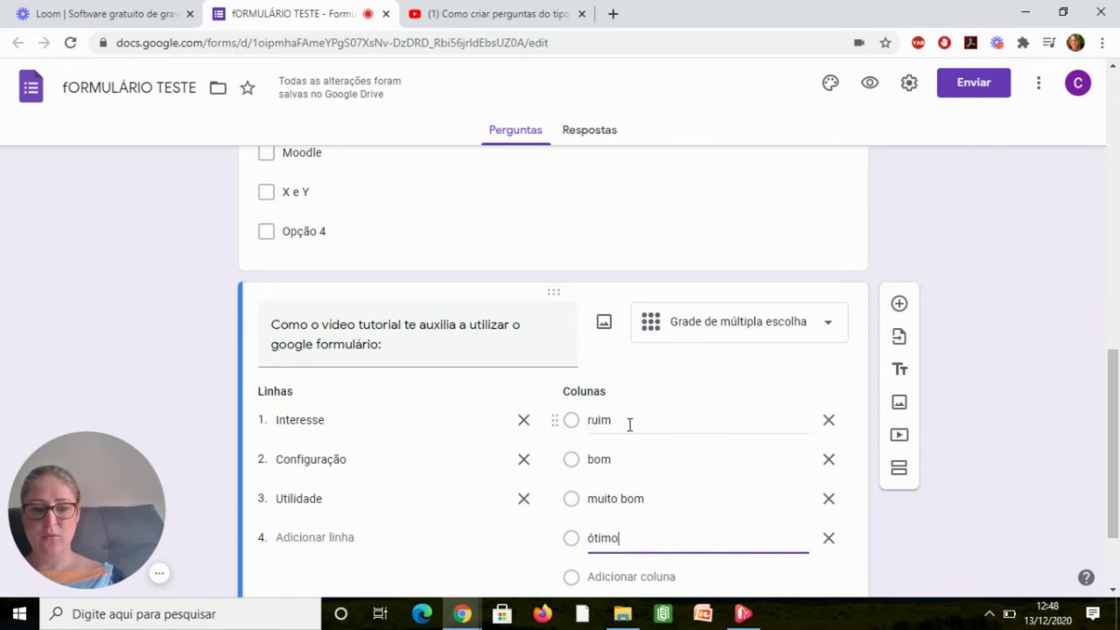
{"action": "key", "text": "Return"}
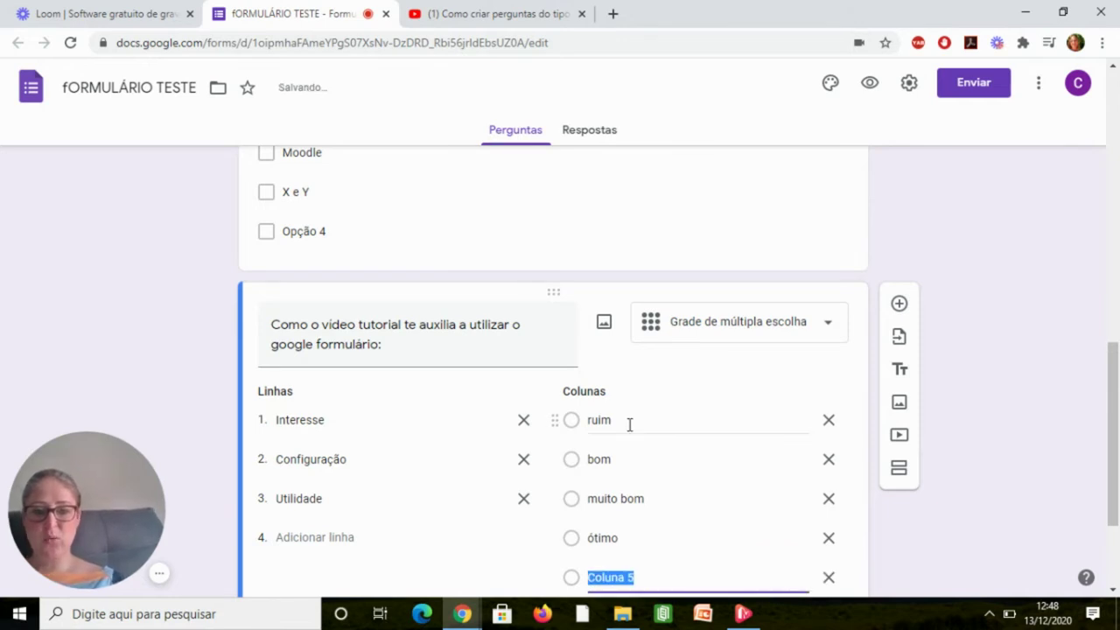
{"action": "left_click", "coordinate": [827, 579]}
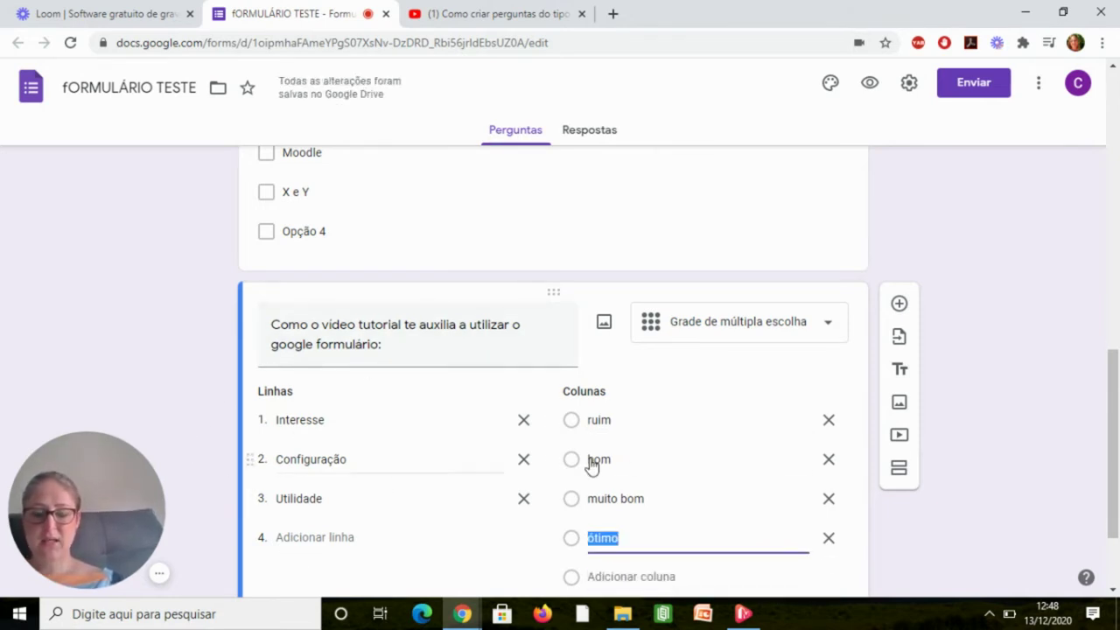
Add a new question below the multiple-choice grid and set its type to checkbox grid (Grade da caixa de seleção)
{"action": "left_click", "coordinate": [898, 304]}
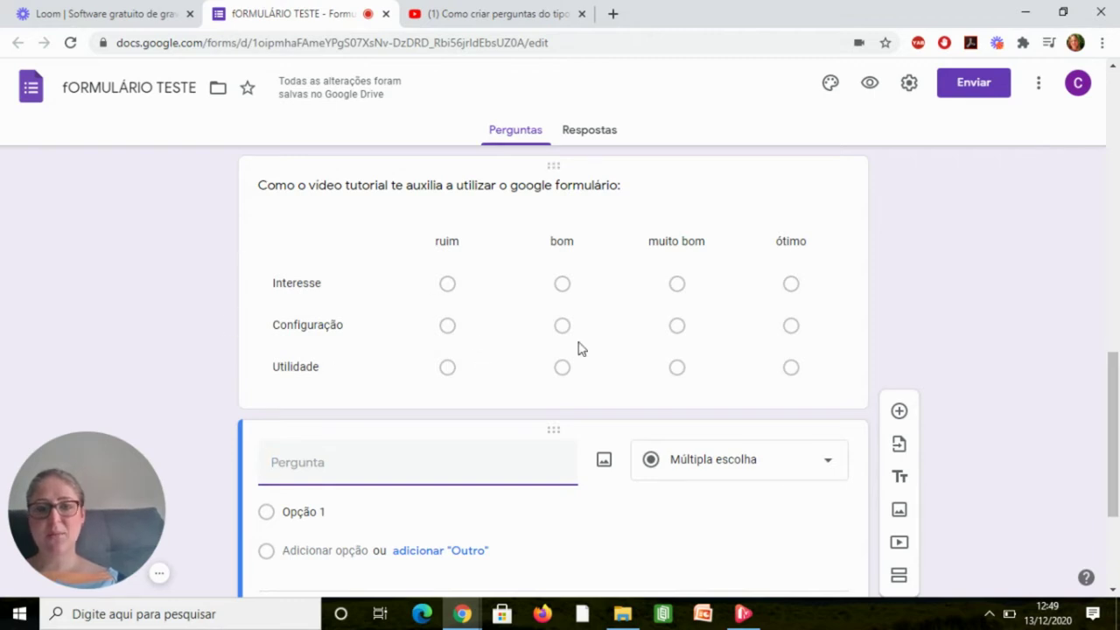
{"action": "left_click", "coordinate": [1103, 407]}
{"action": "triple_click", "coordinate": [1103, 409]}
{"action": "scroll", "coordinate": [1110, 409], "scroll_direction": "down", "scroll_amount": 3}
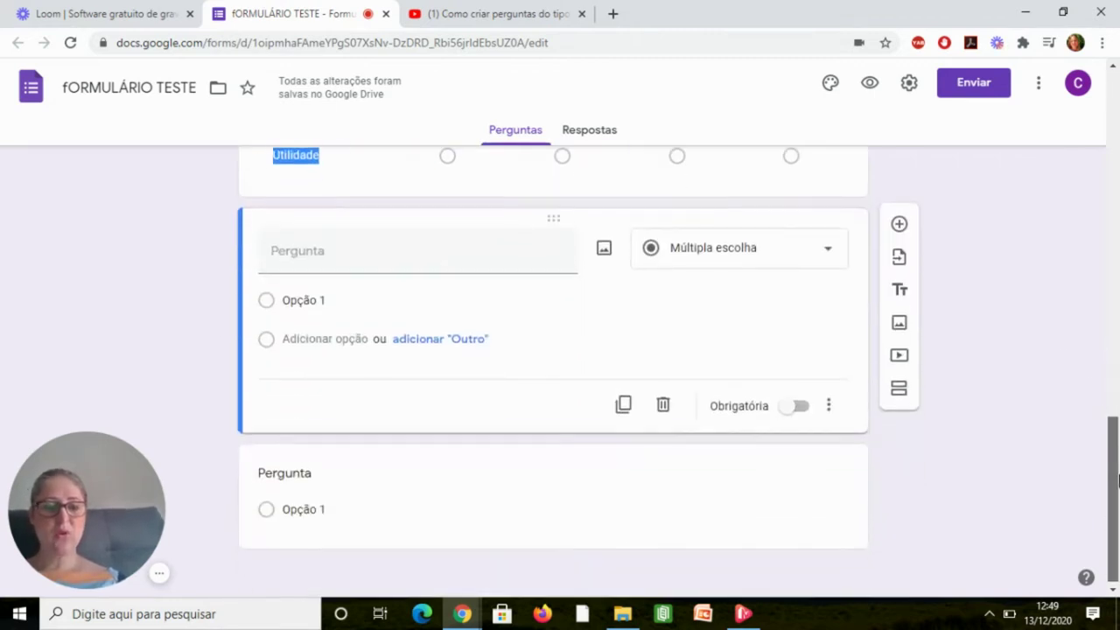
{"action": "left_click", "coordinate": [808, 257]}
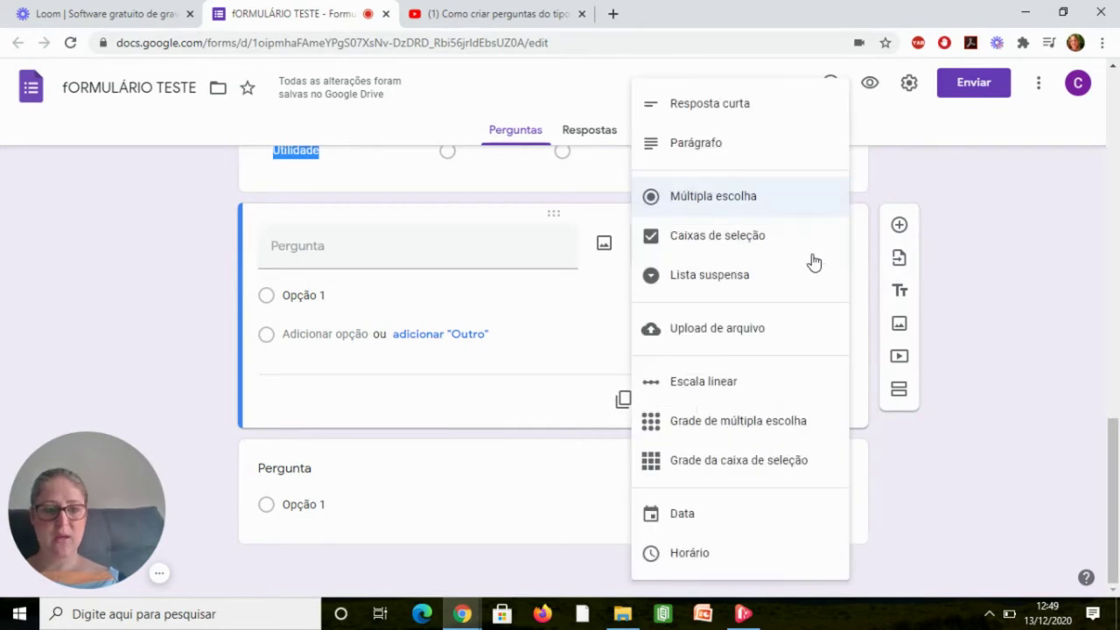
{"action": "left_click", "coordinate": [782, 463]}
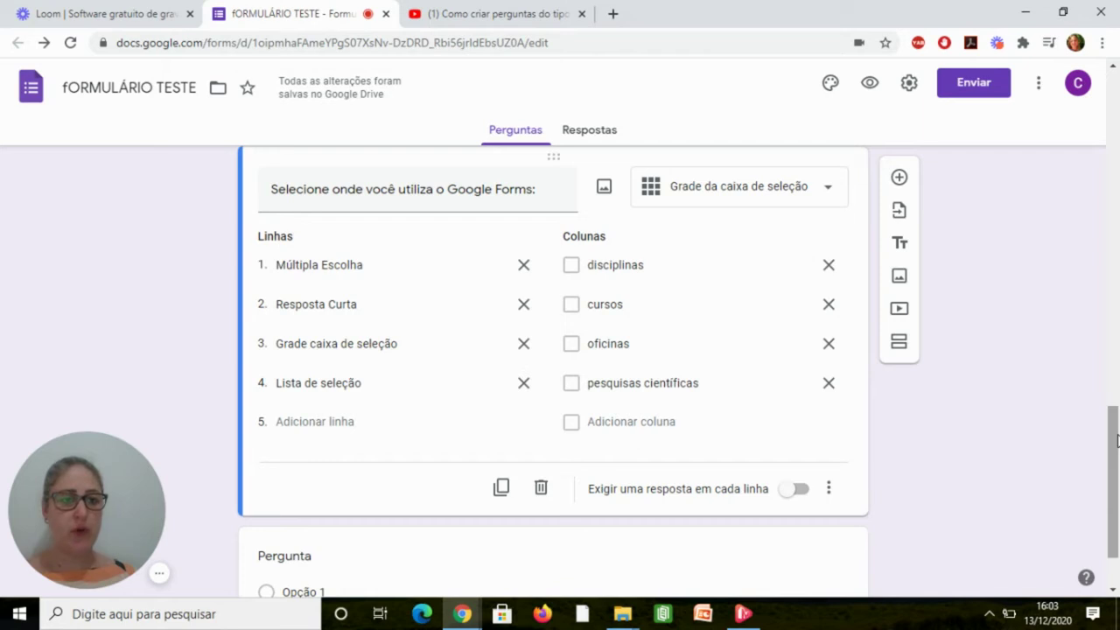
Add a blank question below the checkbox grid and reselect the "Selecione onde você utiliza o Google Forms:" question
{"action": "left_click", "coordinate": [898, 178]}
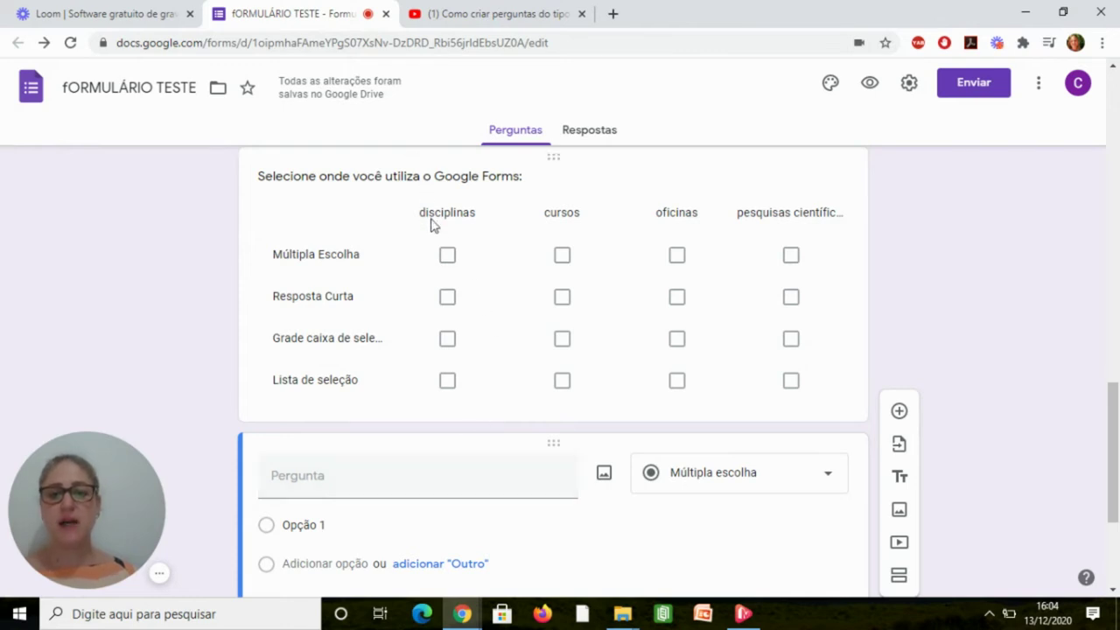
{"action": "left_click", "coordinate": [440, 178]}
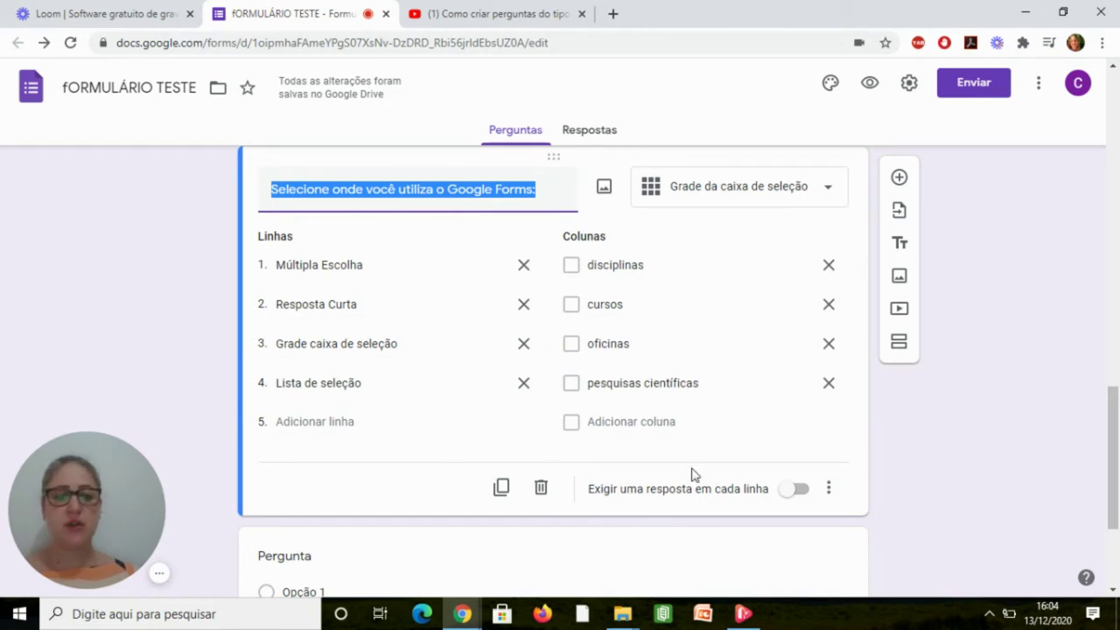
{"action": "left_click", "coordinate": [1080, 438]}
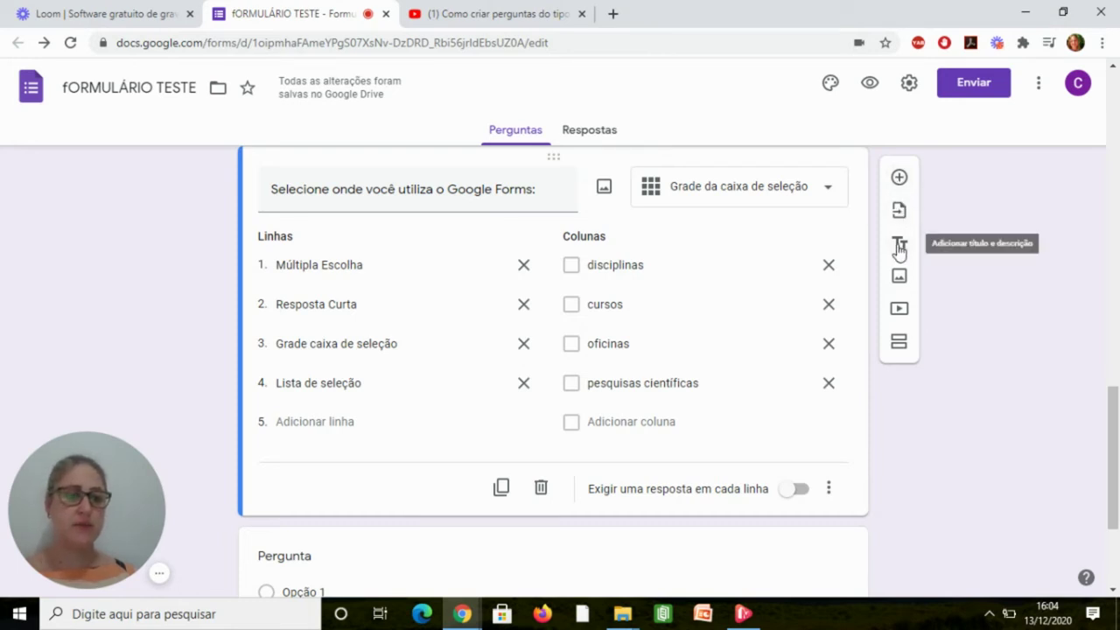
Add another blank question directly below the checkbox grid, make it required (Obrigatória), and open its additional options
{"action": "left_click", "coordinate": [899, 177]}
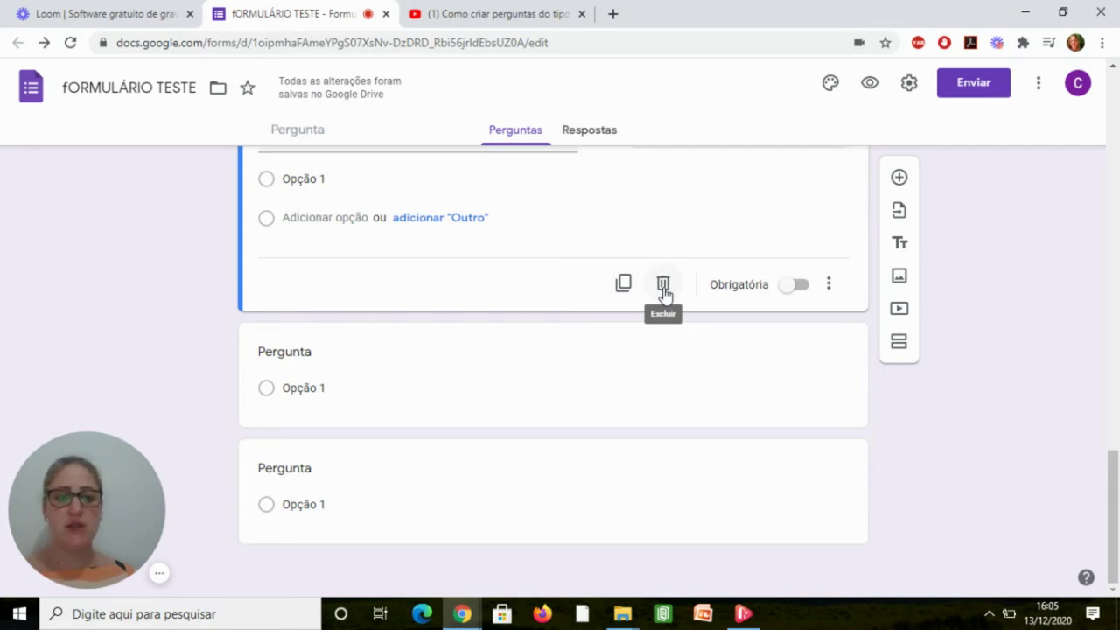
{"action": "left_click", "coordinate": [803, 287]}
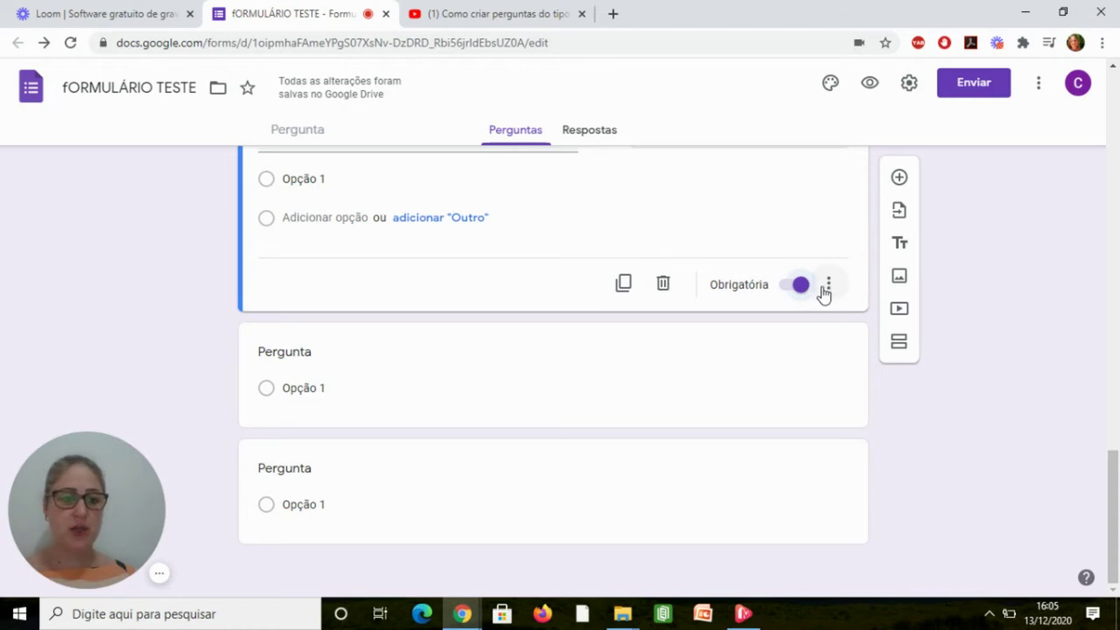
{"action": "left_click", "coordinate": [829, 291]}
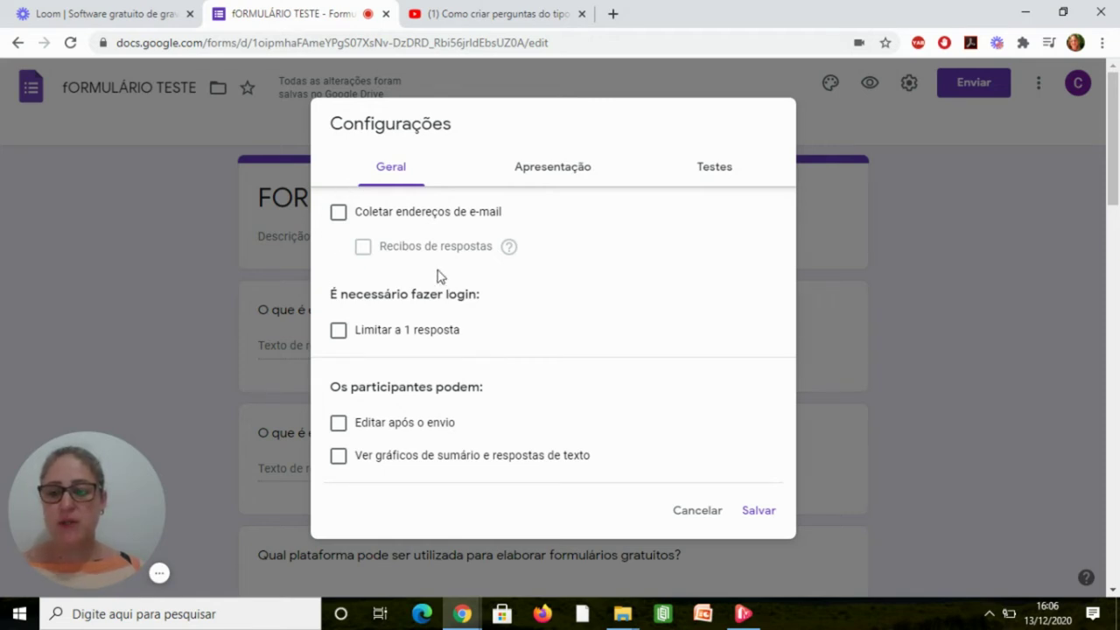
Set the form to collect e-mail addresses, limit to 1 response, allow editing after submission and show summary charts, and save
{"action": "left_click", "coordinate": [339, 214]}
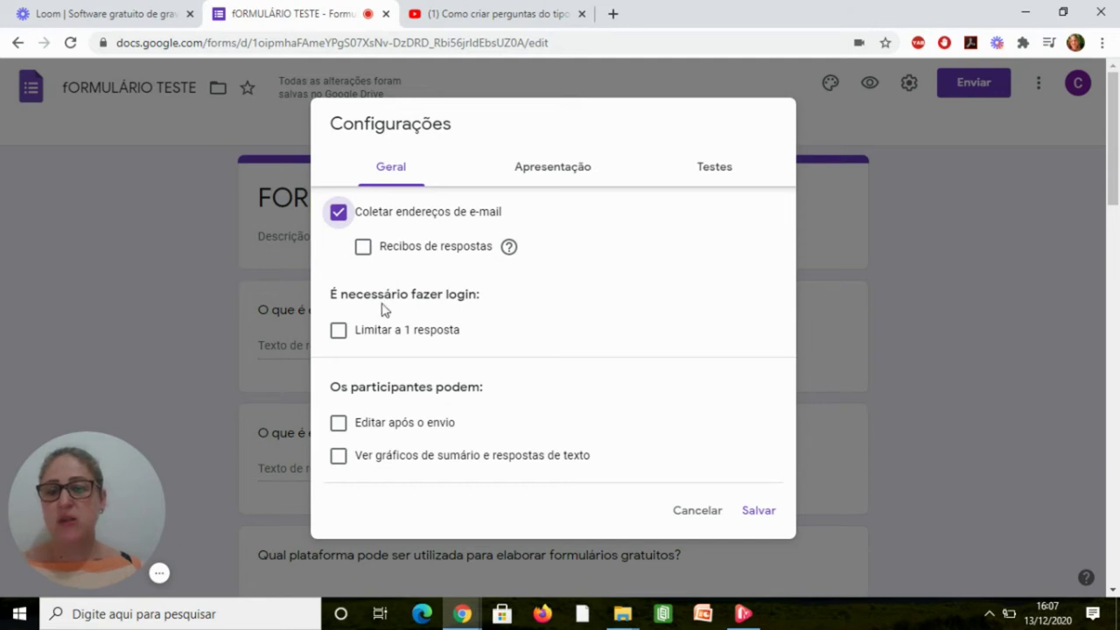
{"action": "left_click", "coordinate": [337, 332]}
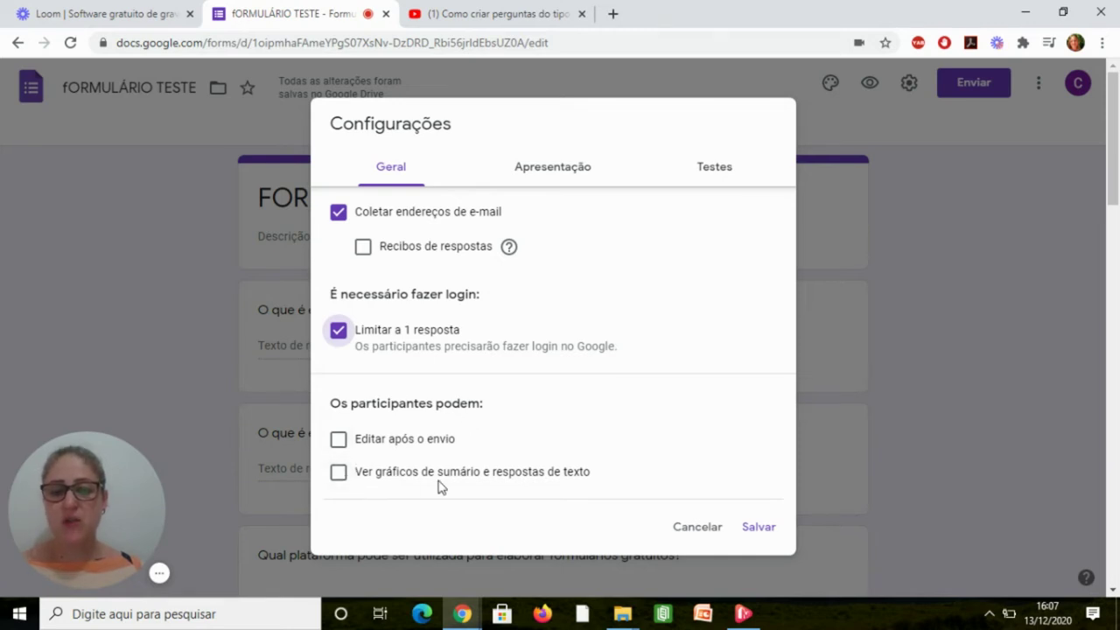
{"action": "left_click", "coordinate": [340, 442]}
{"action": "left_click", "coordinate": [340, 473]}
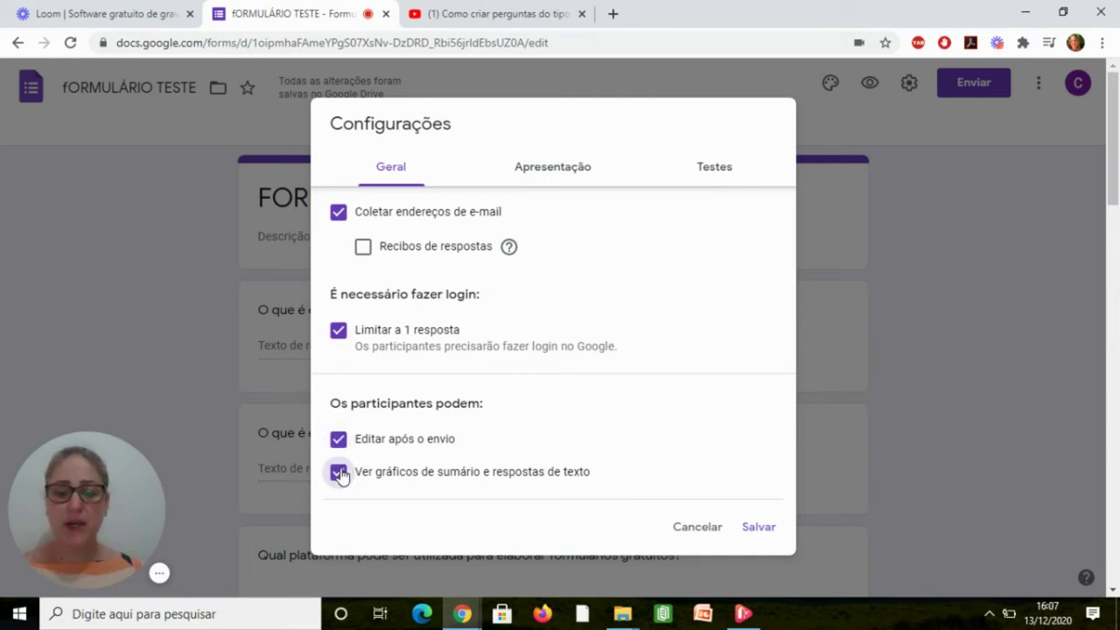
{"action": "left_click", "coordinate": [756, 528]}
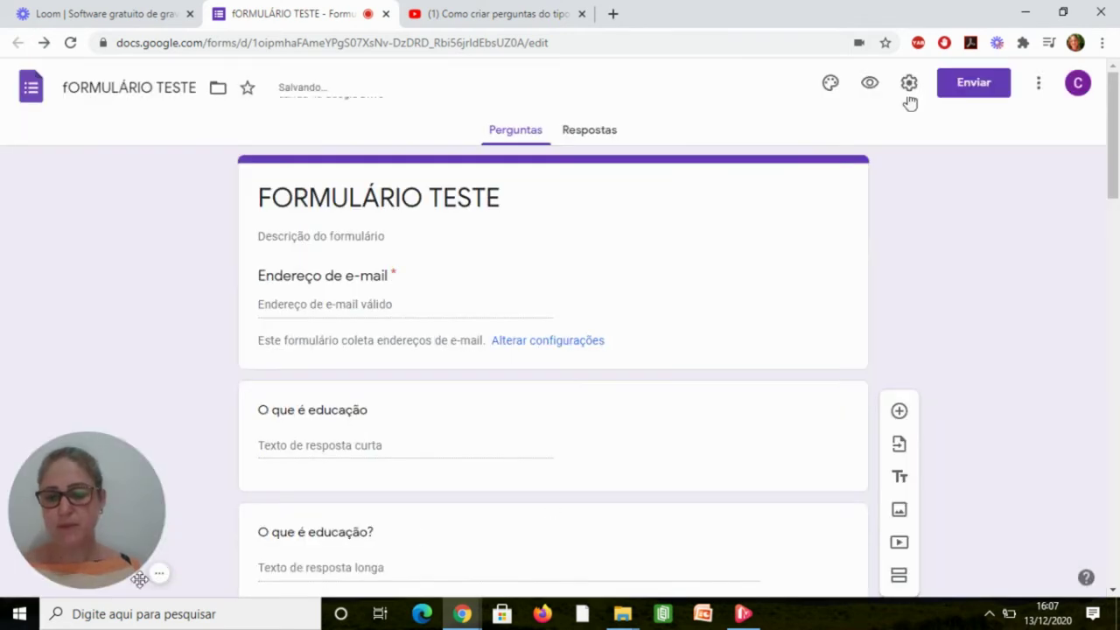
In the form's presentation settings, enable the progress bar and shuffled question order, and open the confirmation message for editing
{"action": "left_click", "coordinate": [909, 85]}
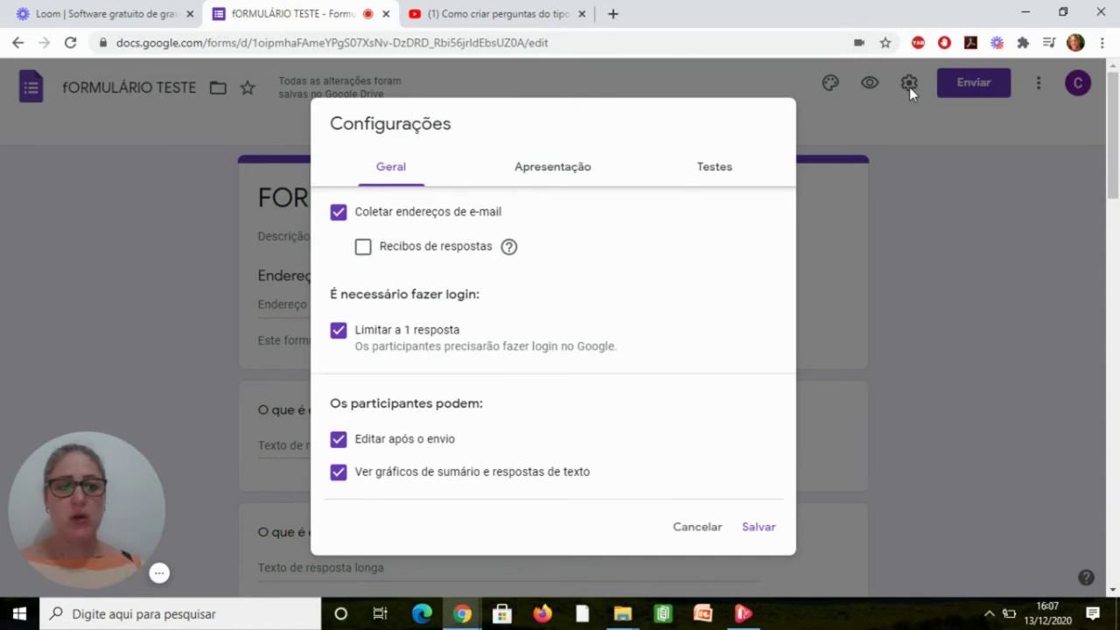
{"action": "left_click", "coordinate": [542, 173]}
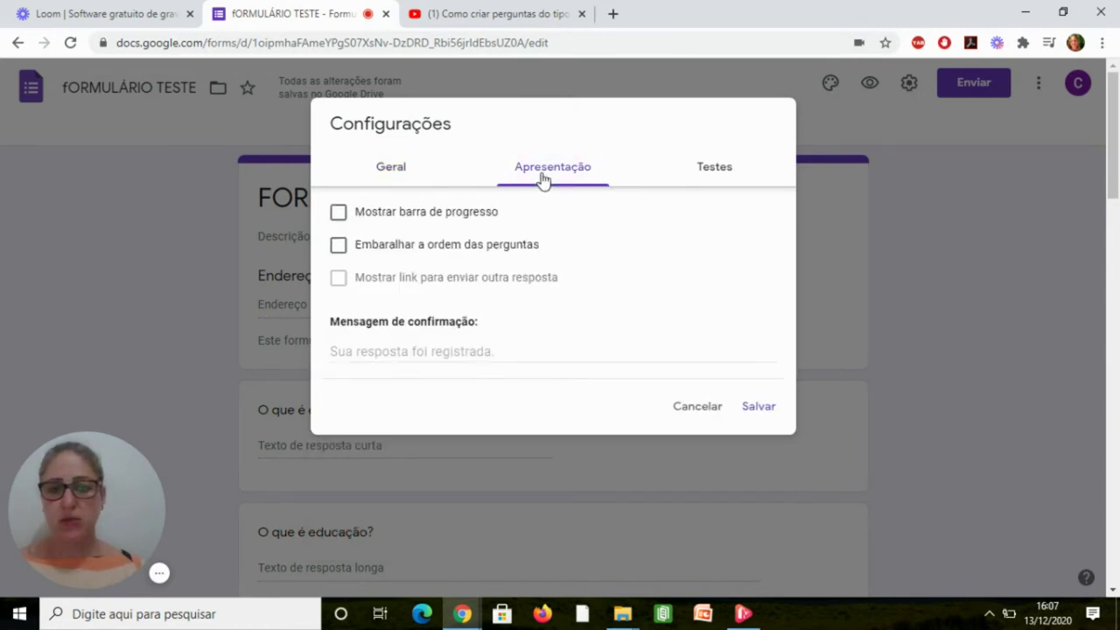
{"action": "left_click", "coordinate": [340, 215]}
{"action": "left_click", "coordinate": [335, 250]}
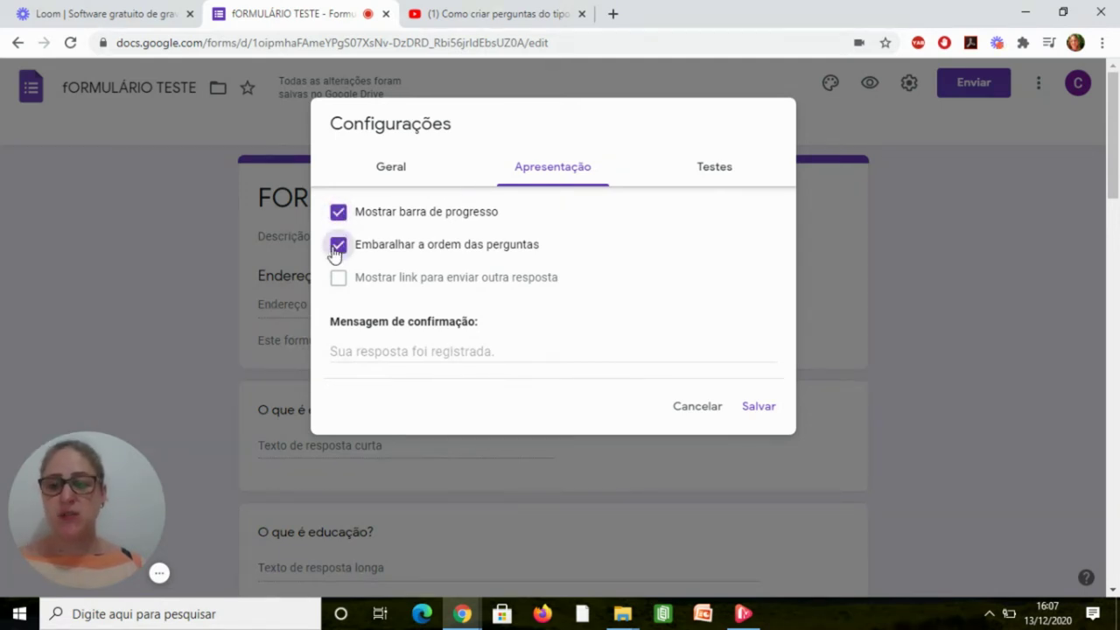
{"action": "left_click", "coordinate": [394, 351]}
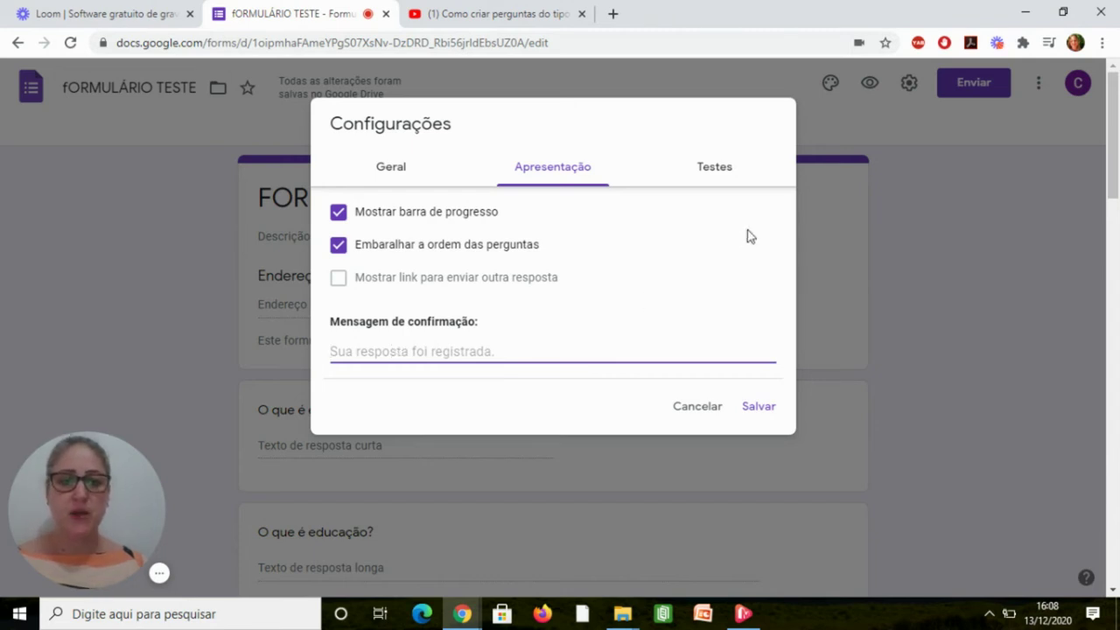
Turn on quiz mode (Criar teste), try the missed-questions and correct-answers visibility options, and turn quiz mode off again
{"action": "left_click", "coordinate": [729, 176]}
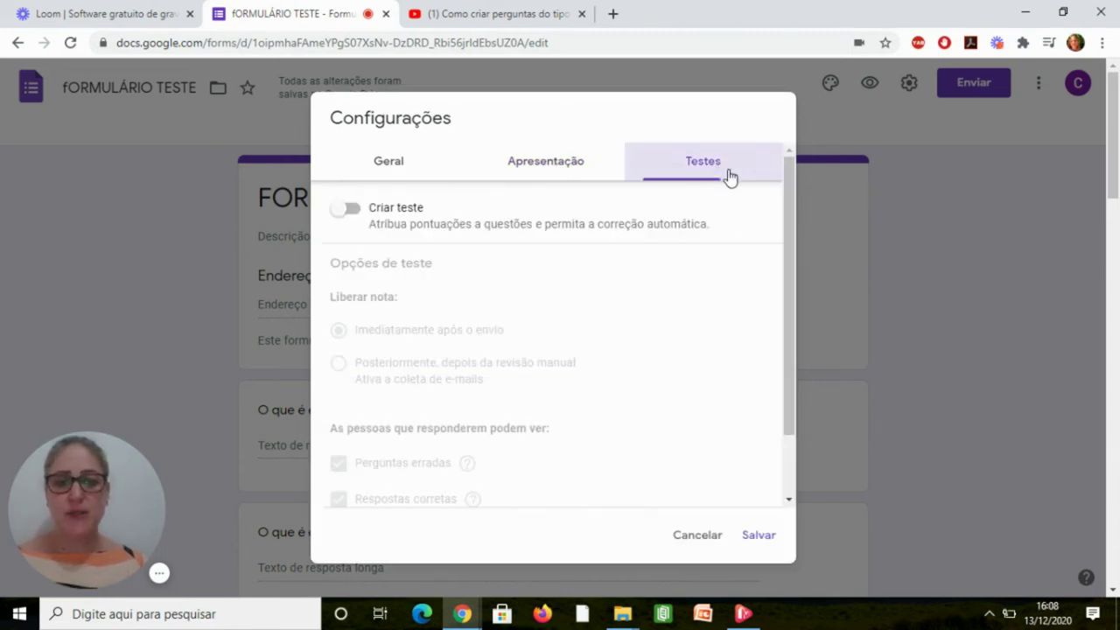
{"action": "left_click", "coordinate": [430, 210]}
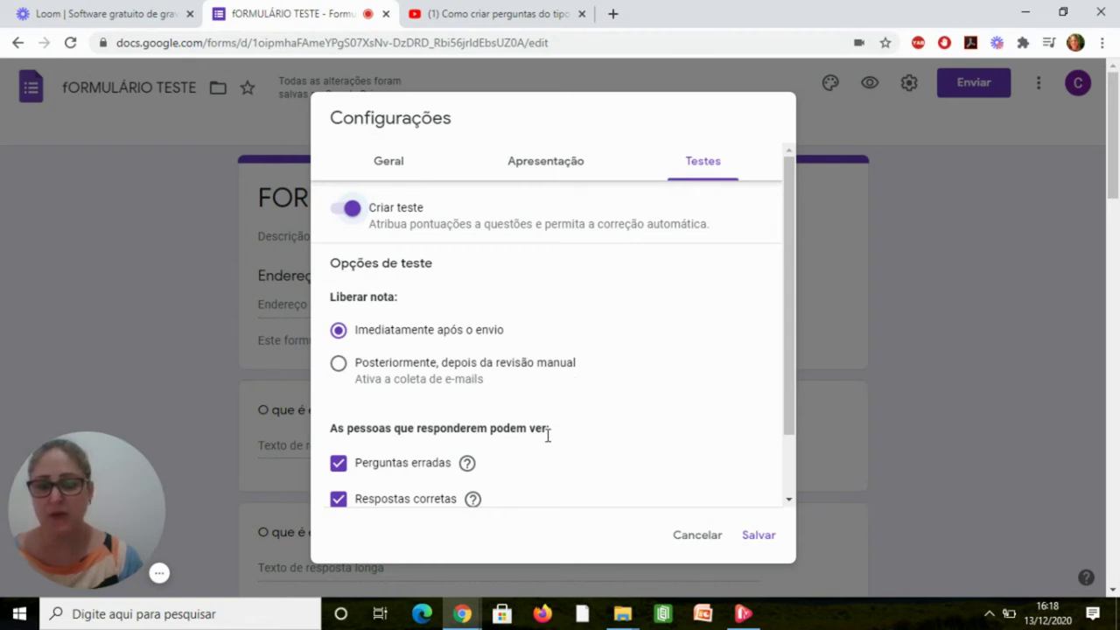
{"action": "left_click", "coordinate": [337, 498]}
{"action": "left_click", "coordinate": [338, 463]}
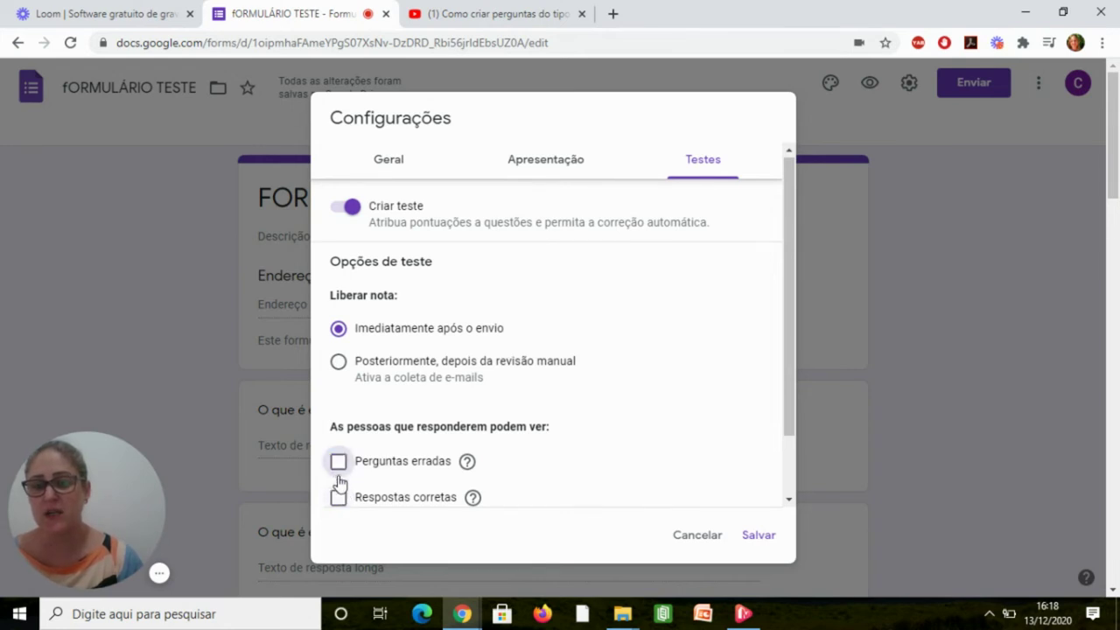
{"action": "left_click", "coordinate": [337, 468]}
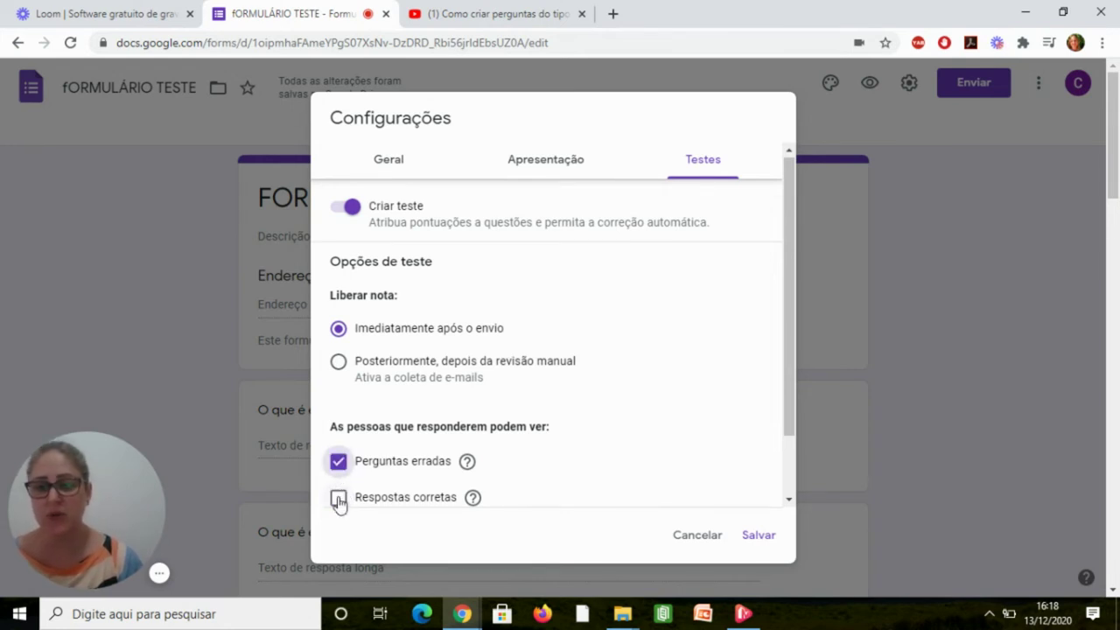
{"action": "left_click", "coordinate": [335, 215]}
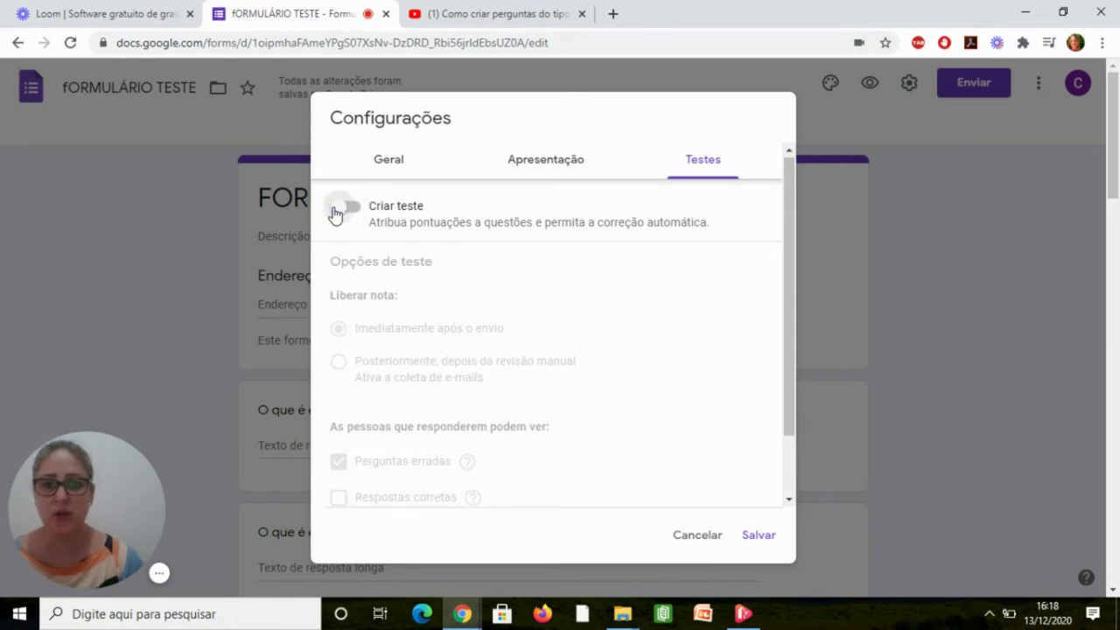
Save the form settings and preview the form from its title down to the submit area and back
{"action": "left_click", "coordinate": [753, 536]}
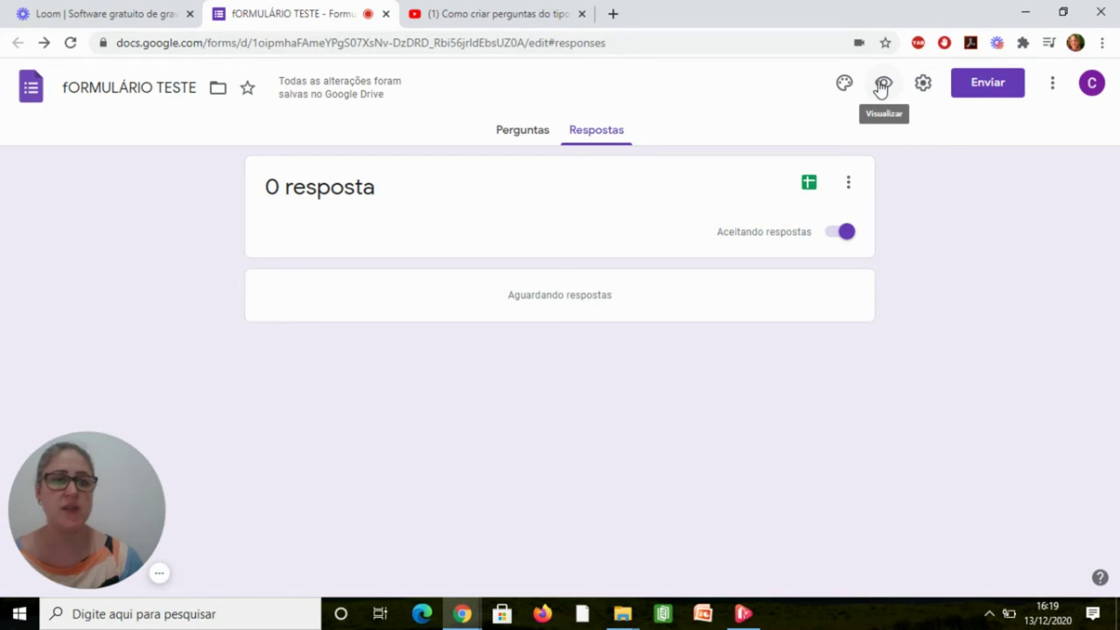
{"action": "left_click", "coordinate": [881, 85]}
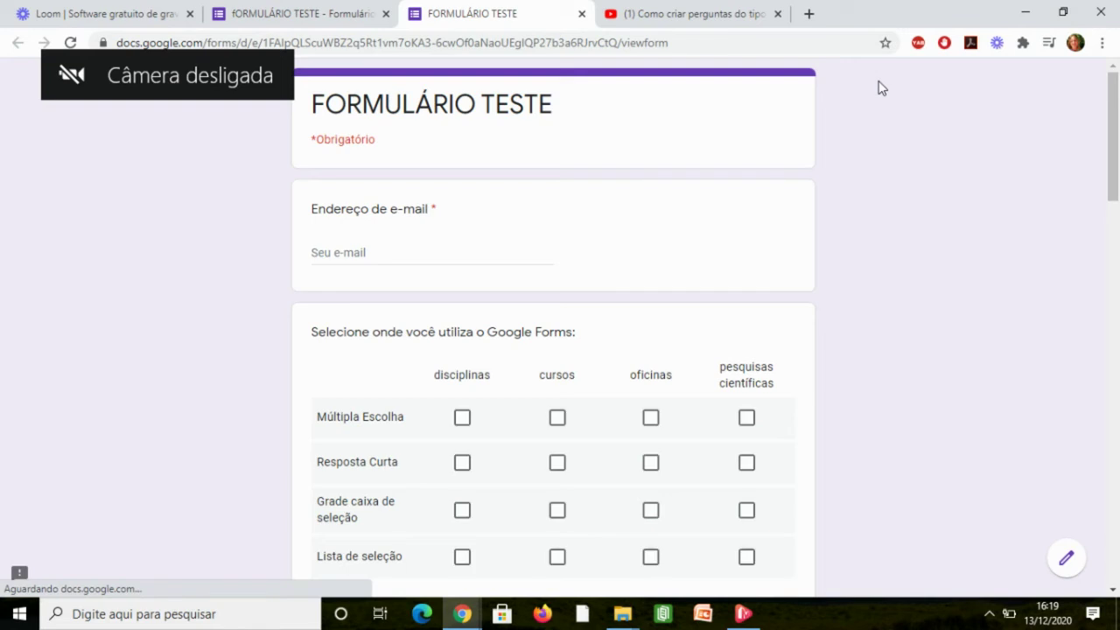
{"action": "left_click_drag", "start_coordinate": [1112, 151], "coordinate": [1117, 491]}
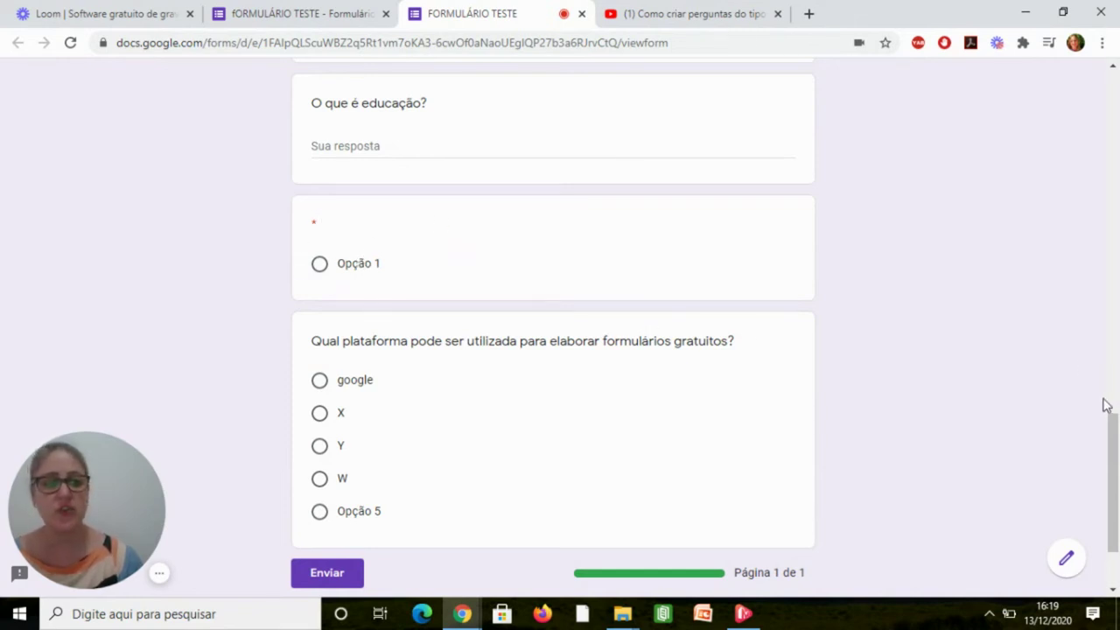
{"action": "left_click_drag", "start_coordinate": [1116, 444], "coordinate": [1116, 109]}
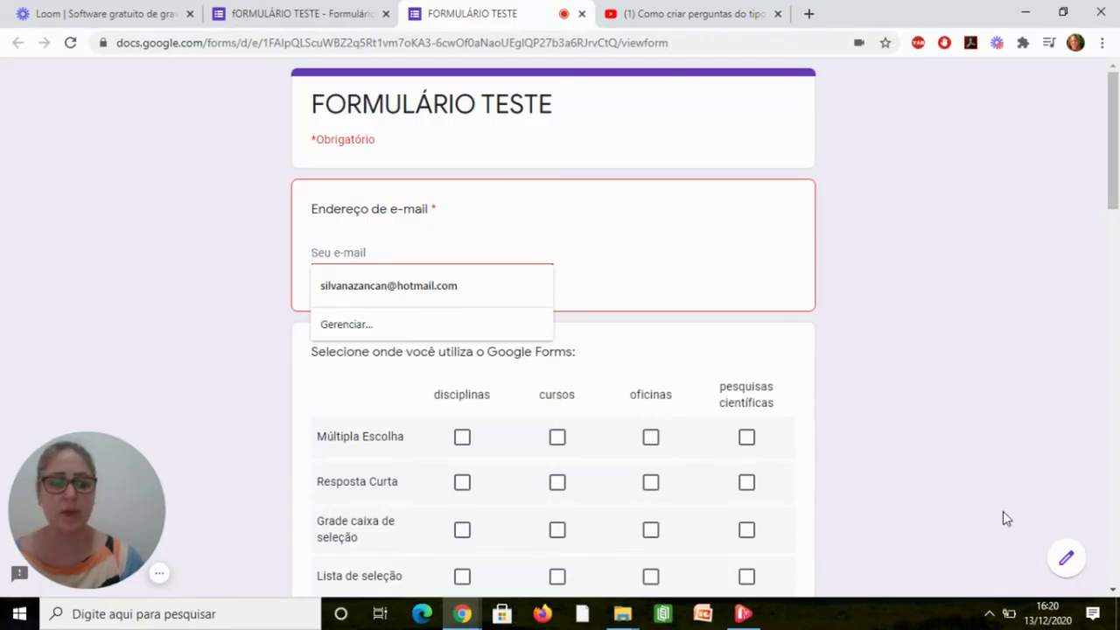
Return to editing the form and remove the surplus "Opção 5" from the multiple-choice question about free form platforms
{"action": "left_click", "coordinate": [1062, 564]}
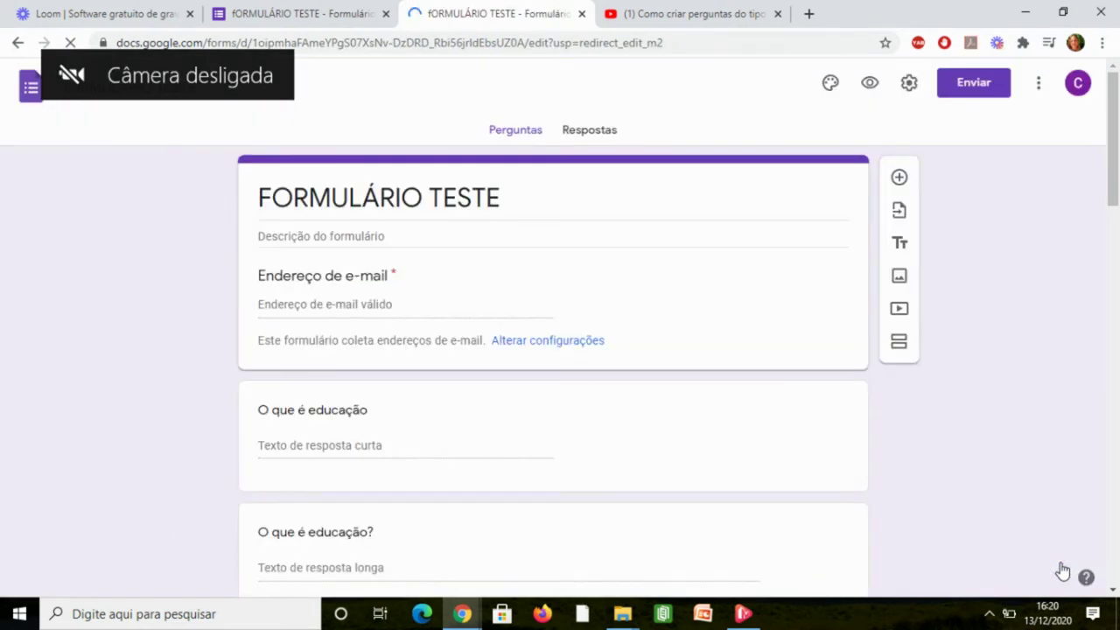
{"action": "scroll", "coordinate": [1115, 230], "scroll_direction": "down", "scroll_amount": 2}
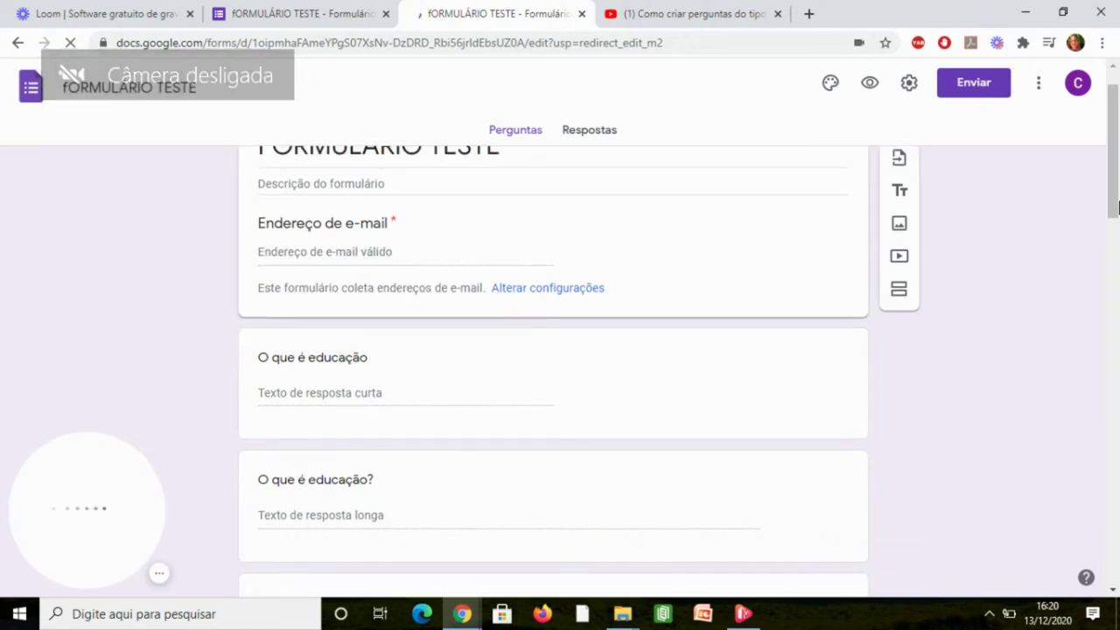
{"action": "left_click_drag", "start_coordinate": [1115, 230], "coordinate": [1115, 324]}
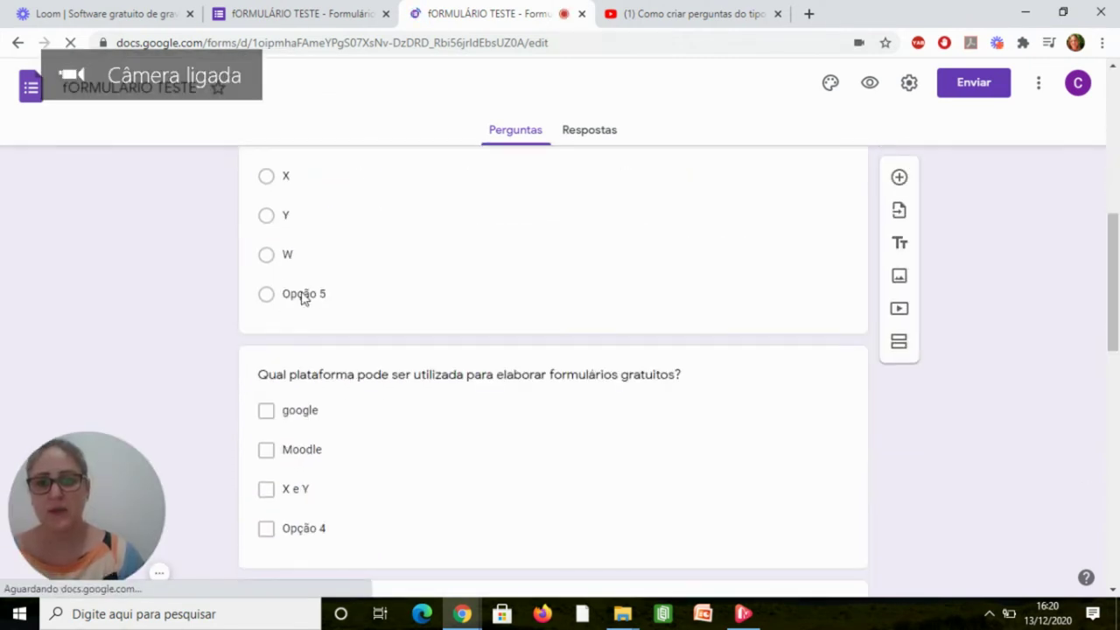
{"action": "left_click", "coordinate": [302, 295]}
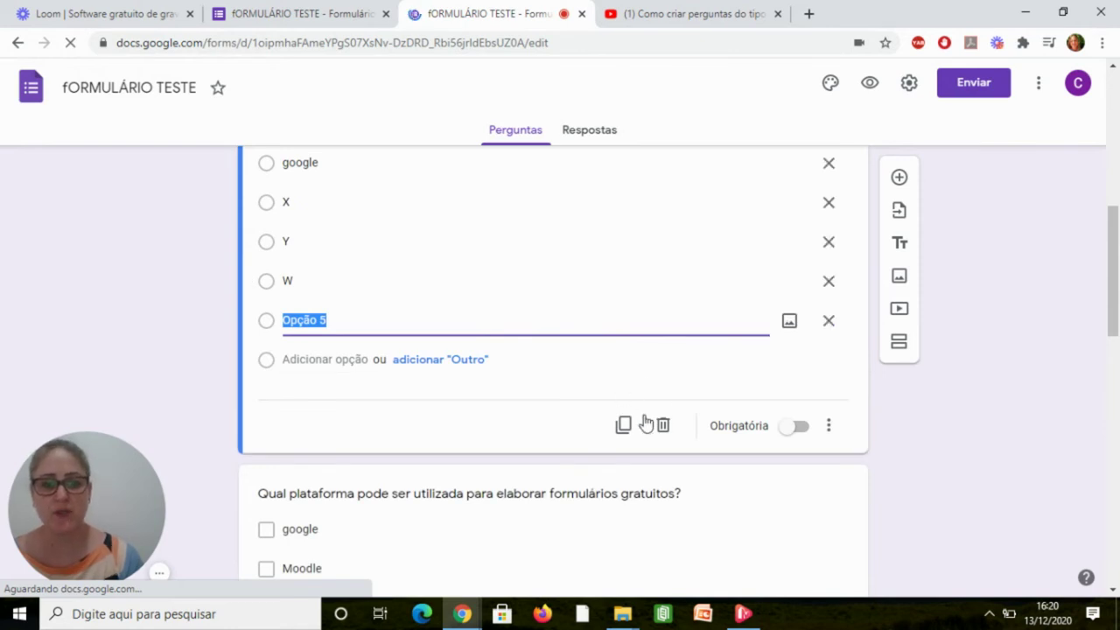
{"action": "left_click", "coordinate": [827, 321]}
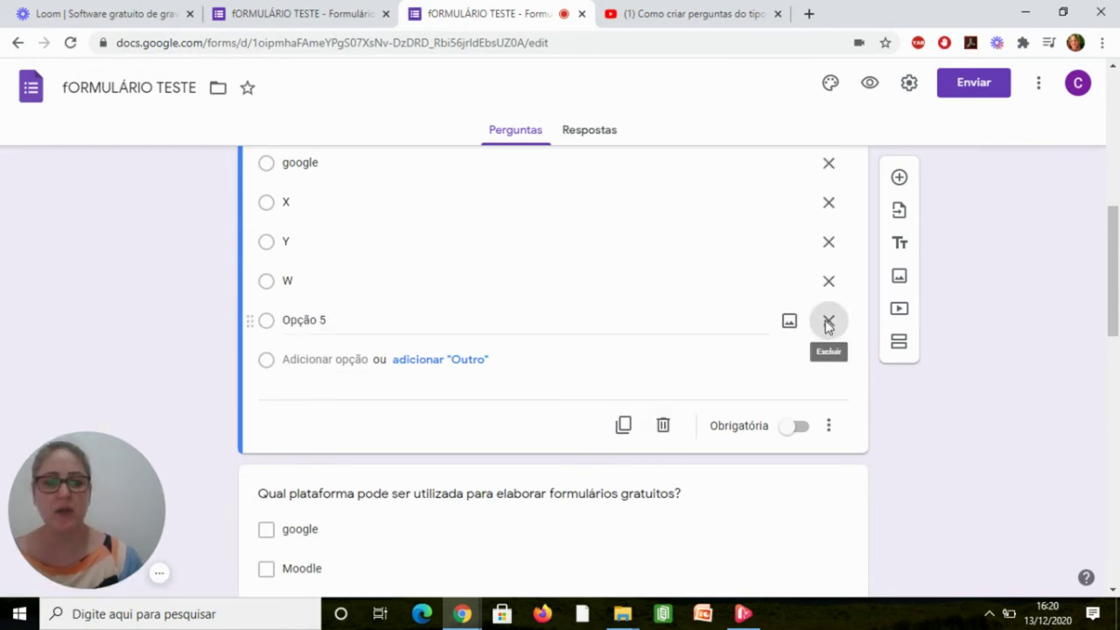
Delete the required blank question directly below the checkbox grid
{"action": "left_click_drag", "start_coordinate": [1112, 323], "coordinate": [1114, 537]}
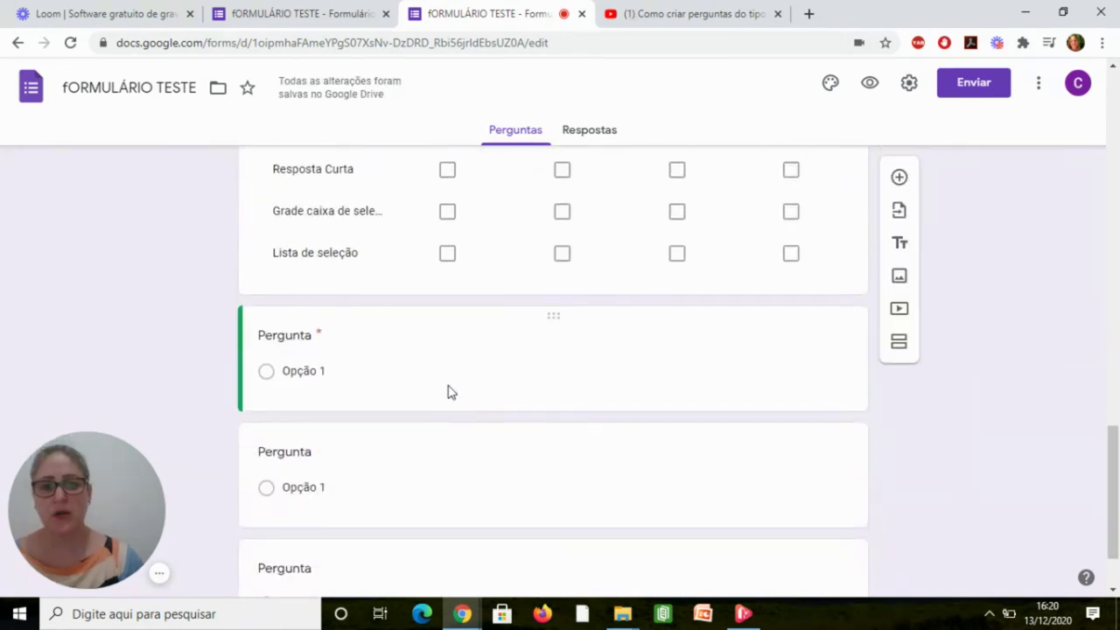
{"action": "left_click", "coordinate": [527, 364]}
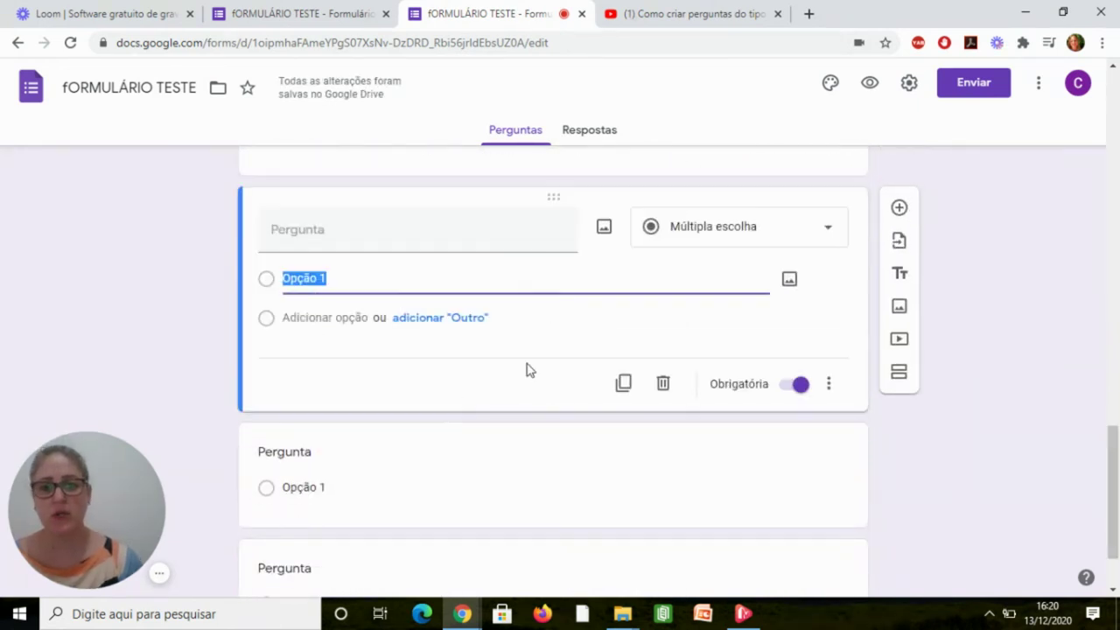
{"action": "left_click", "coordinate": [662, 385]}
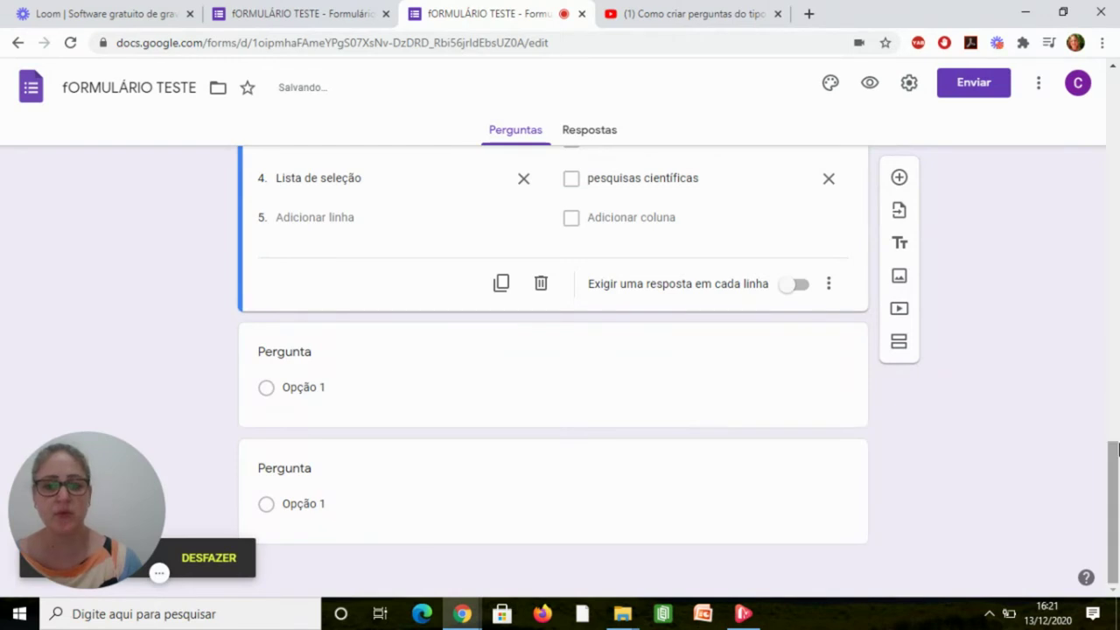
Delete the two remaining blank multiple-choice questions at the end of the form
{"action": "left_click", "coordinate": [600, 359]}
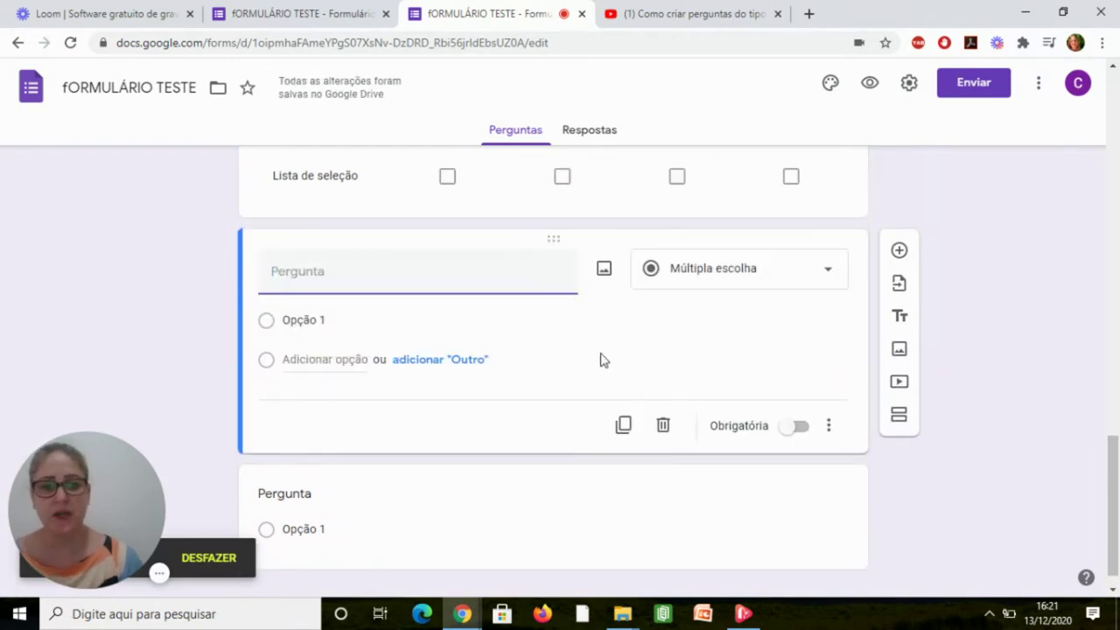
{"action": "left_click", "coordinate": [662, 425]}
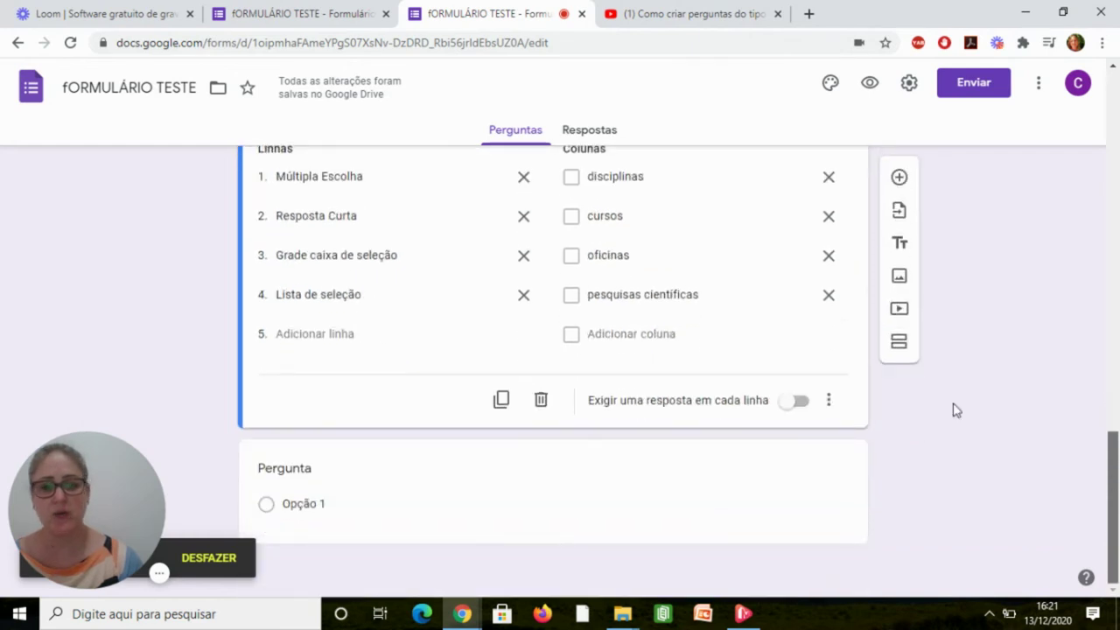
{"action": "left_click", "coordinate": [407, 486]}
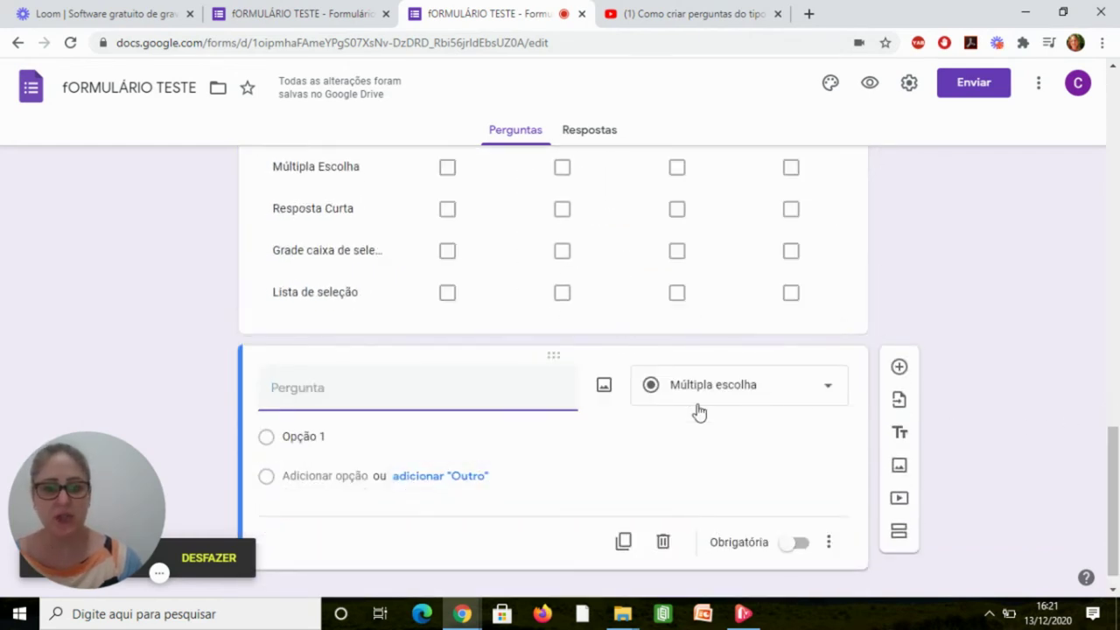
{"action": "left_click", "coordinate": [663, 544]}
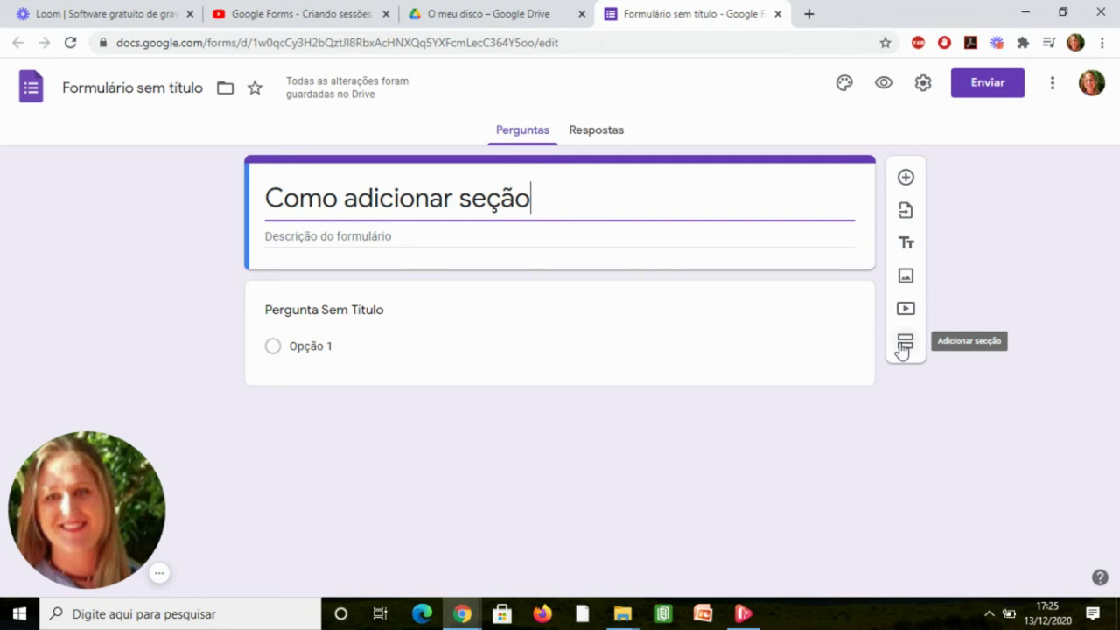
Replace the untitled question's title in the "Como adicionar seção" form with "Você tem filhos?"
{"action": "left_click", "coordinate": [365, 317]}
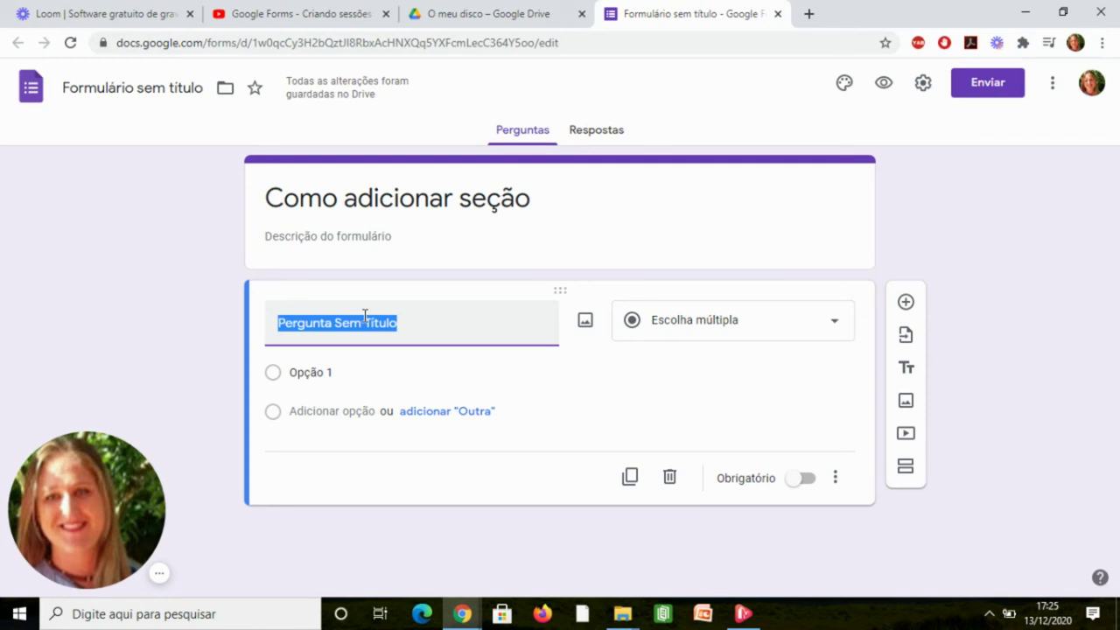
{"action": "type", "text": "Voc"}
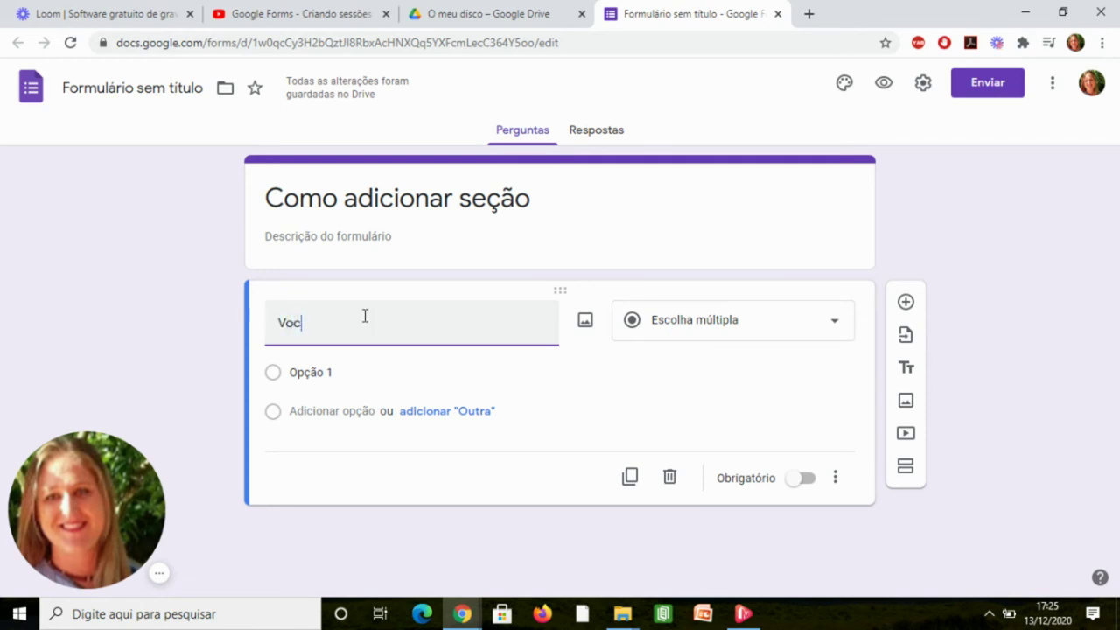
{"action": "type", "text": "~e"}
{"action": "key", "text": "BackSpace"}
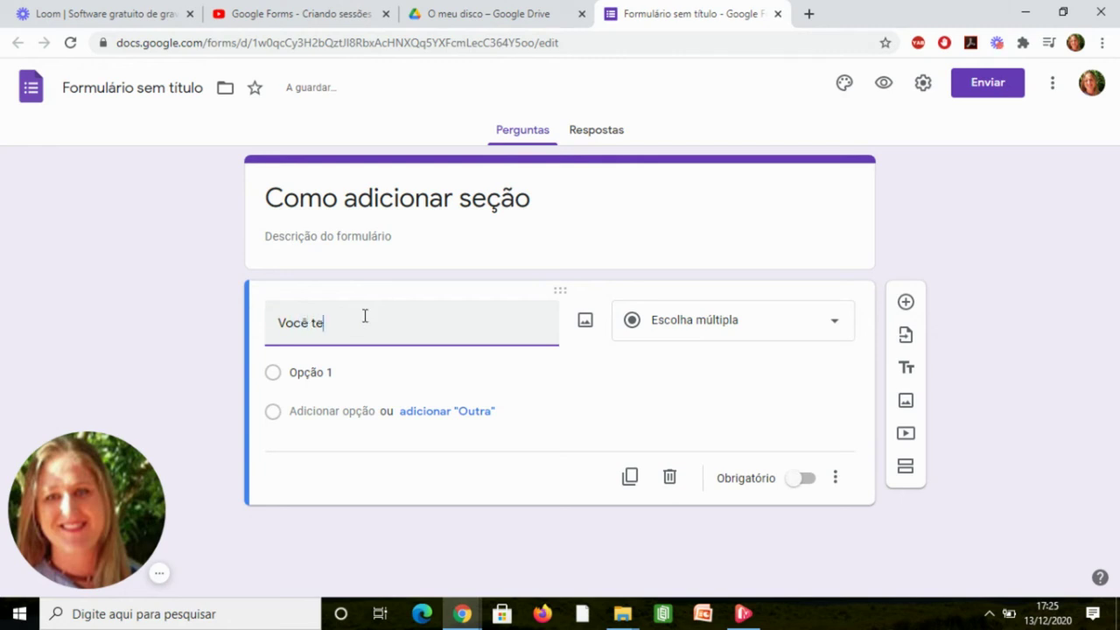
{"action": "type", "text": "ê tem filhos?"}
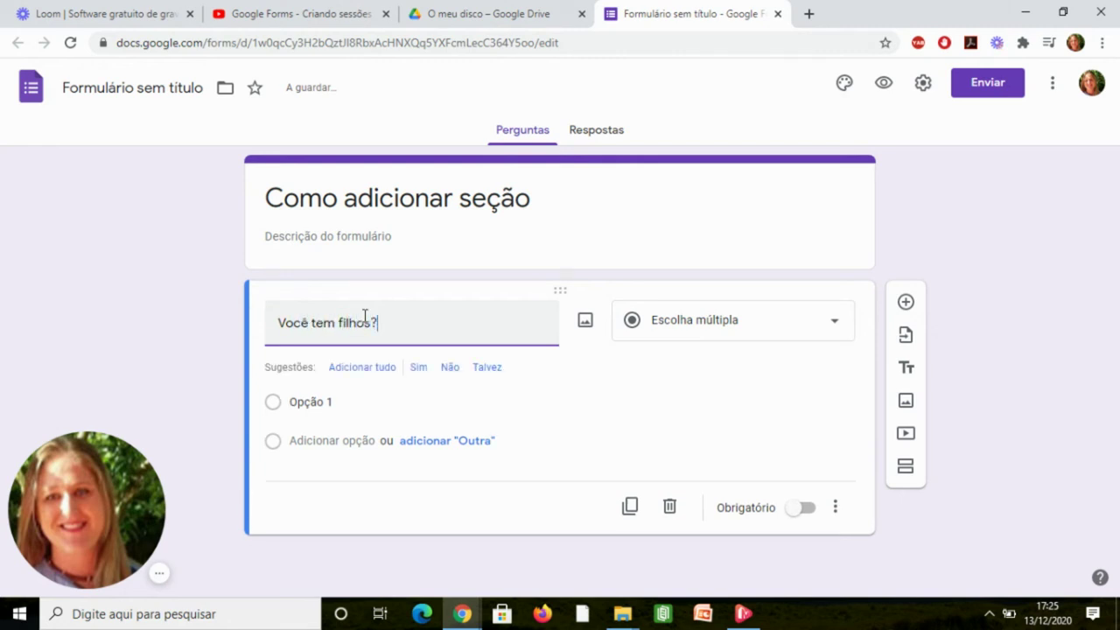
Give the question "Você tem filhos?" the answer options "sim" and "não" and remove the surplus third option
{"action": "left_click", "coordinate": [296, 401]}
{"action": "type", "text": "sim"}
{"action": "key", "text": "Return"}
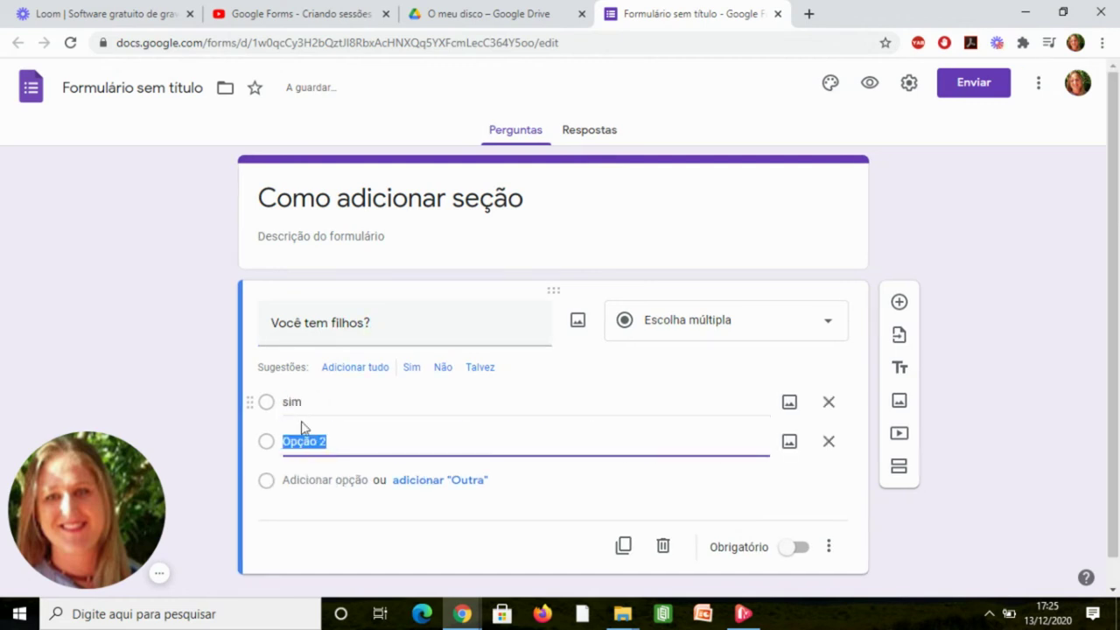
{"action": "type", "text": "não"}
{"action": "key", "text": "Return"}
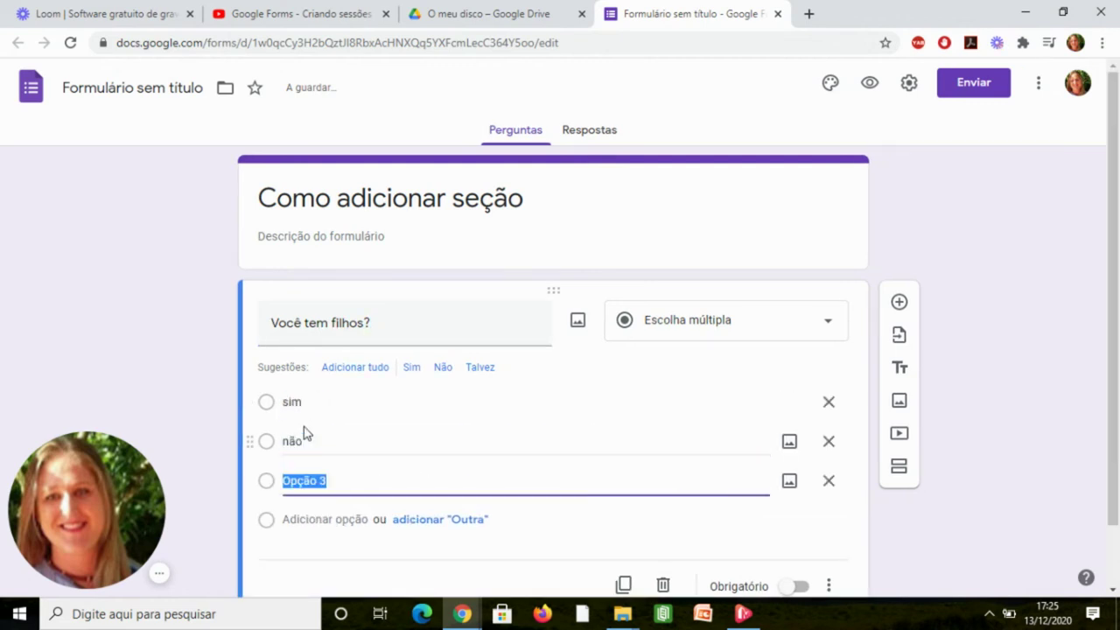
{"action": "left_click", "coordinate": [829, 480]}
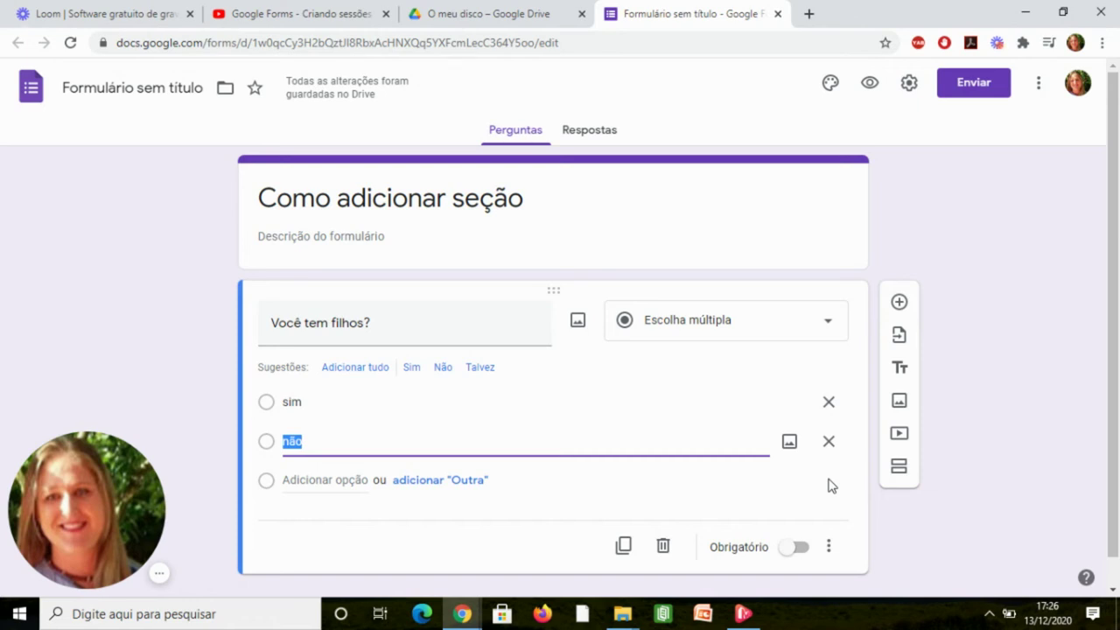
{"action": "left_click", "coordinate": [1023, 505]}
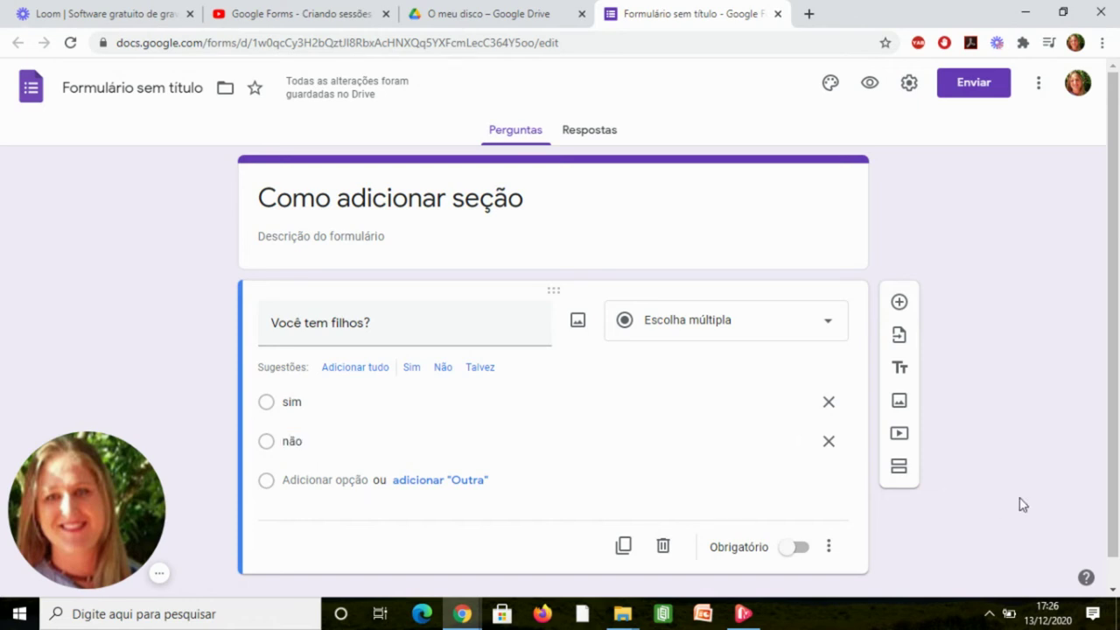
Add a new section after the question "Você tem filhos?" and title it "Tem Filhos"
{"action": "left_click", "coordinate": [898, 471]}
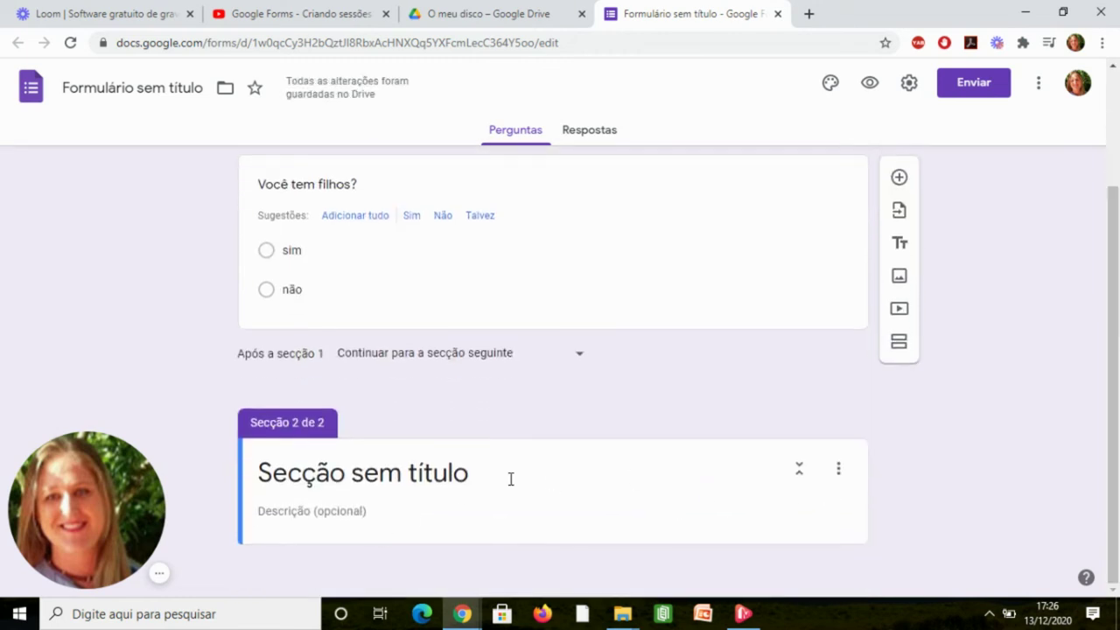
{"action": "left_click", "coordinate": [412, 470]}
{"action": "type", "text": "Tem"}
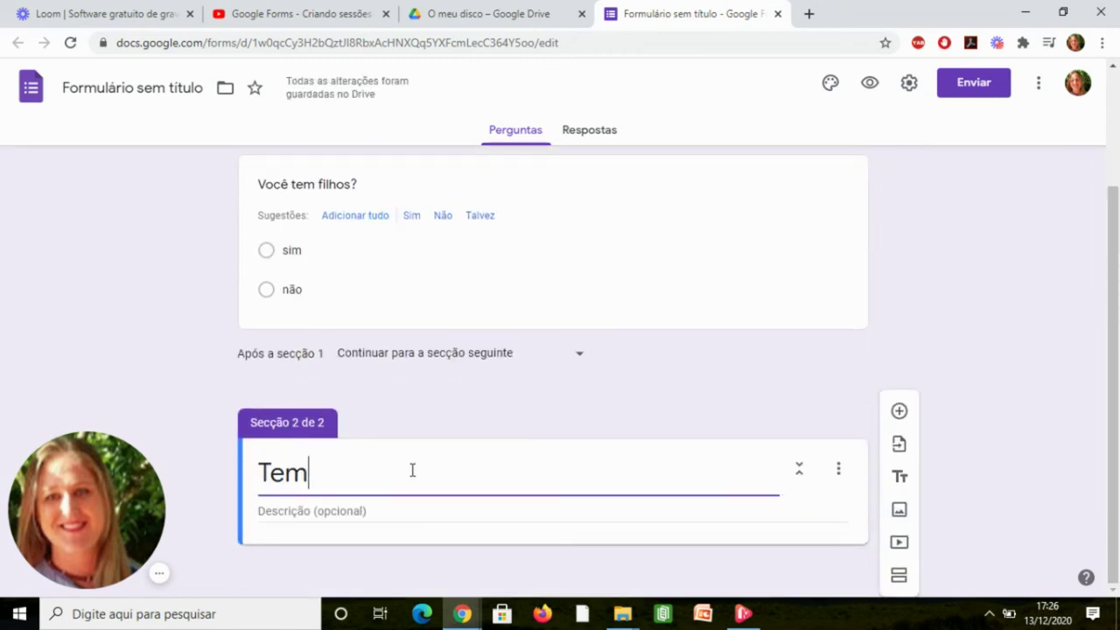
{"action": "type", "text": " Filhos"}
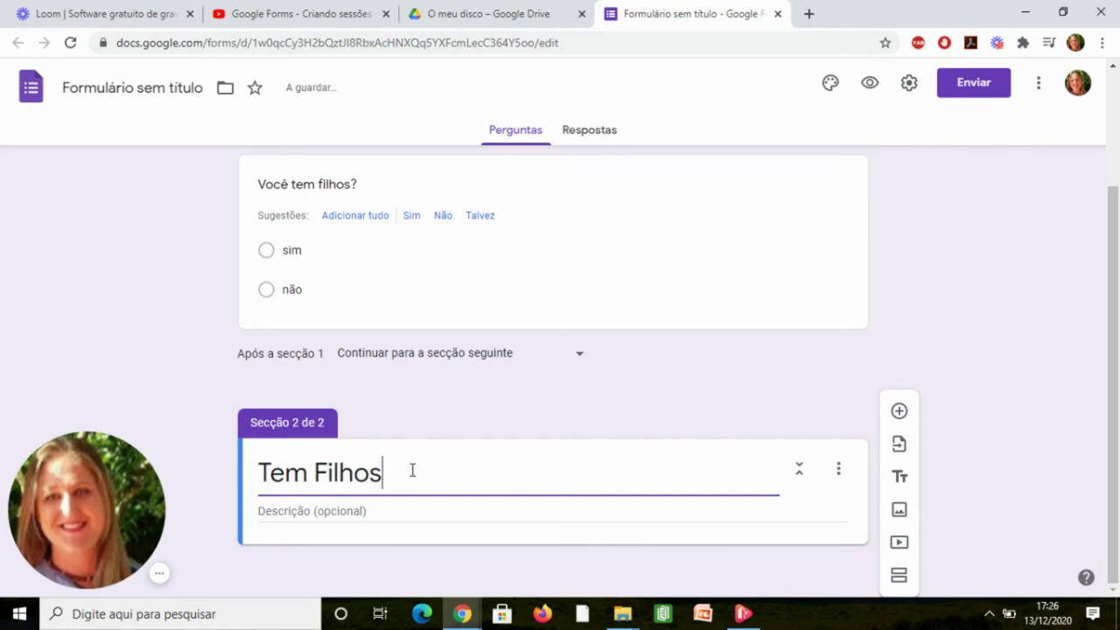
{"action": "left_click", "coordinate": [991, 409]}
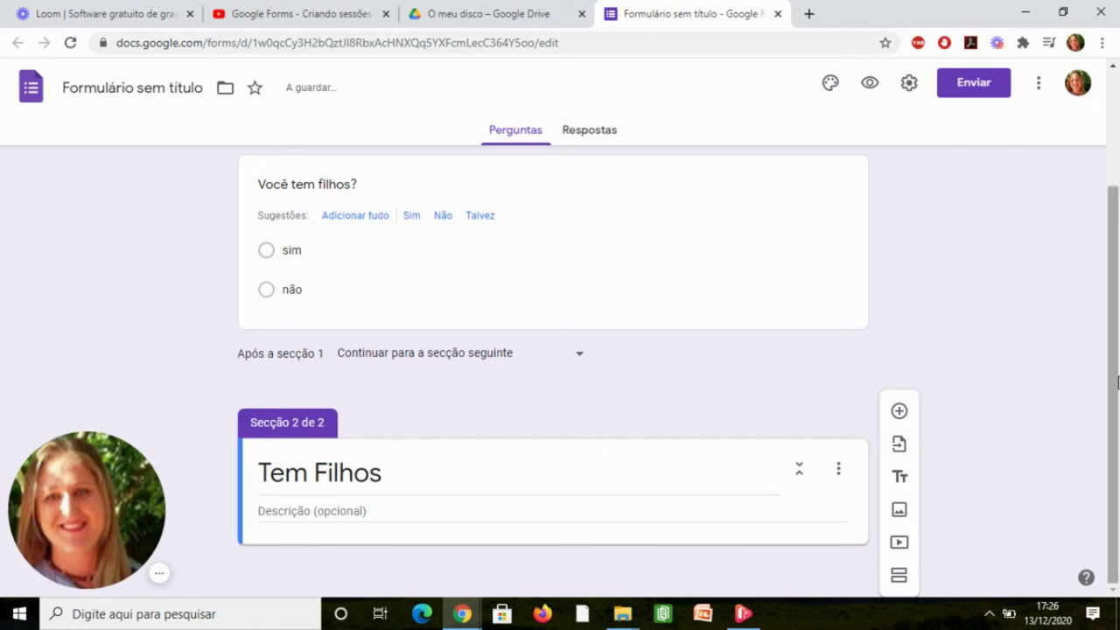
Add the multiple-choice question "Quantos filhos:" to the "Tem Filhos" section with the options 1, 2, 3 and "4 ou mais"
{"action": "left_click", "coordinate": [905, 419]}
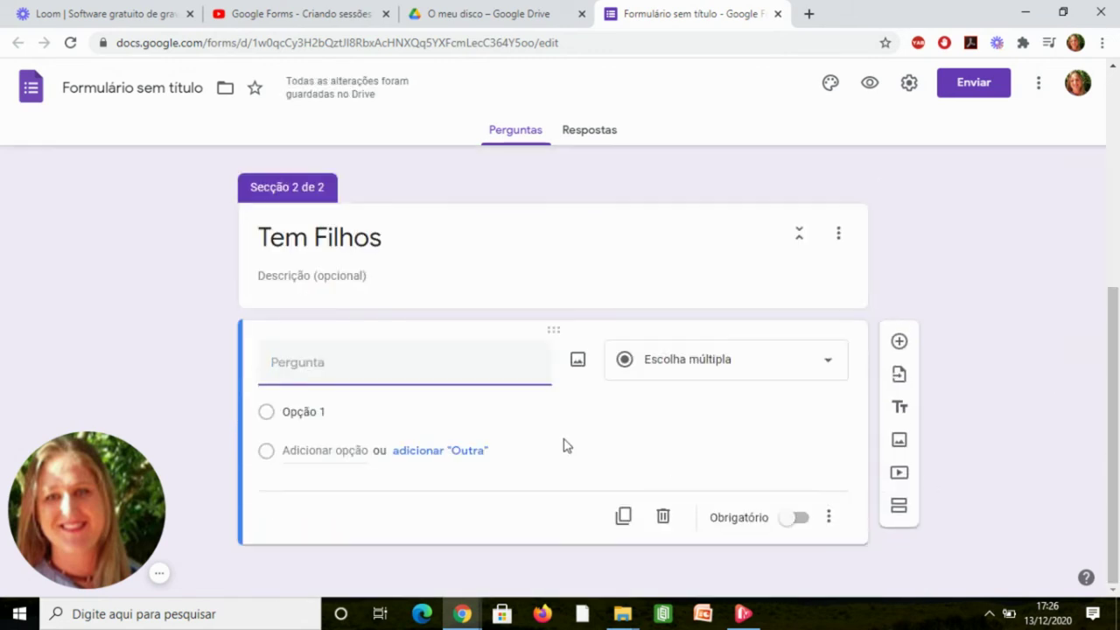
{"action": "type", "text": "Quantos filhos:"}
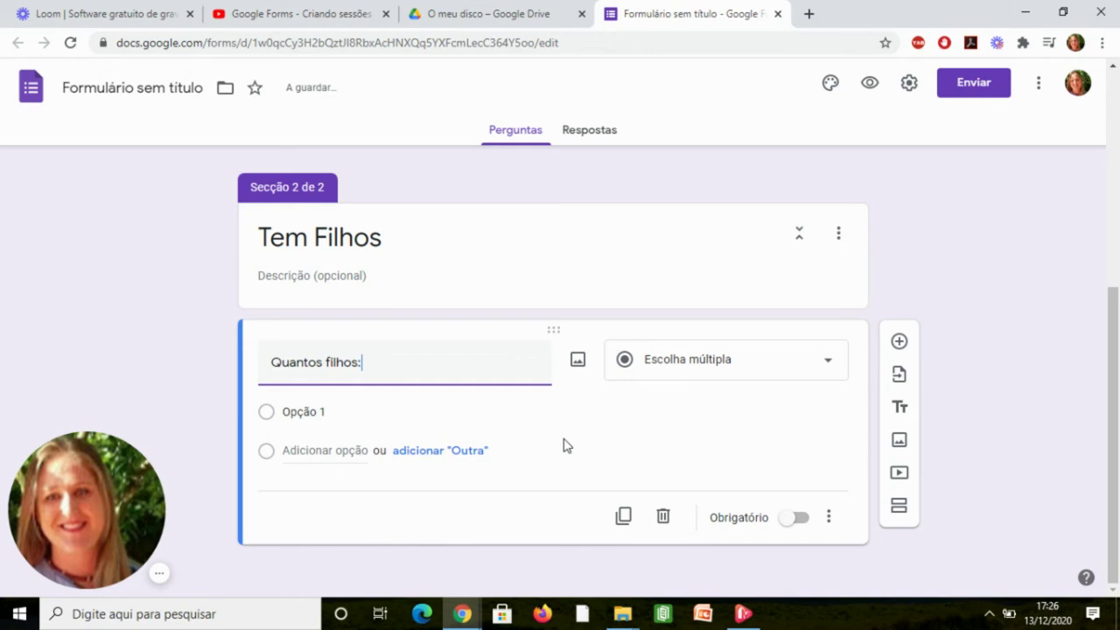
{"action": "left_click", "coordinate": [324, 412]}
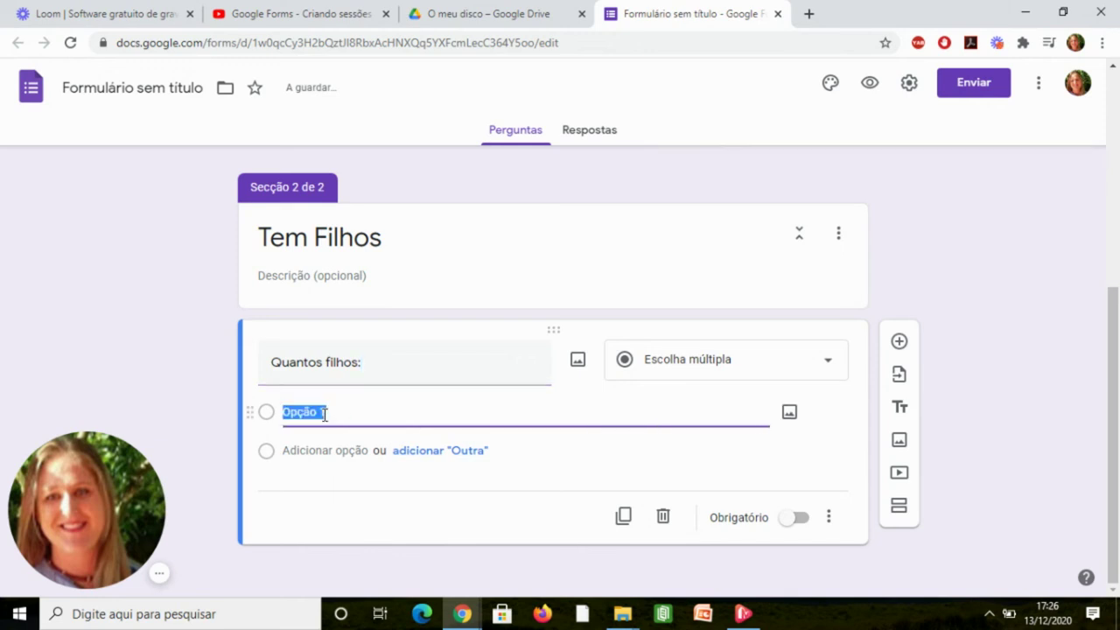
{"action": "type", "text": "1"}
{"action": "key", "text": "Return"}
{"action": "type", "text": "2"}
{"action": "key", "text": "Return"}
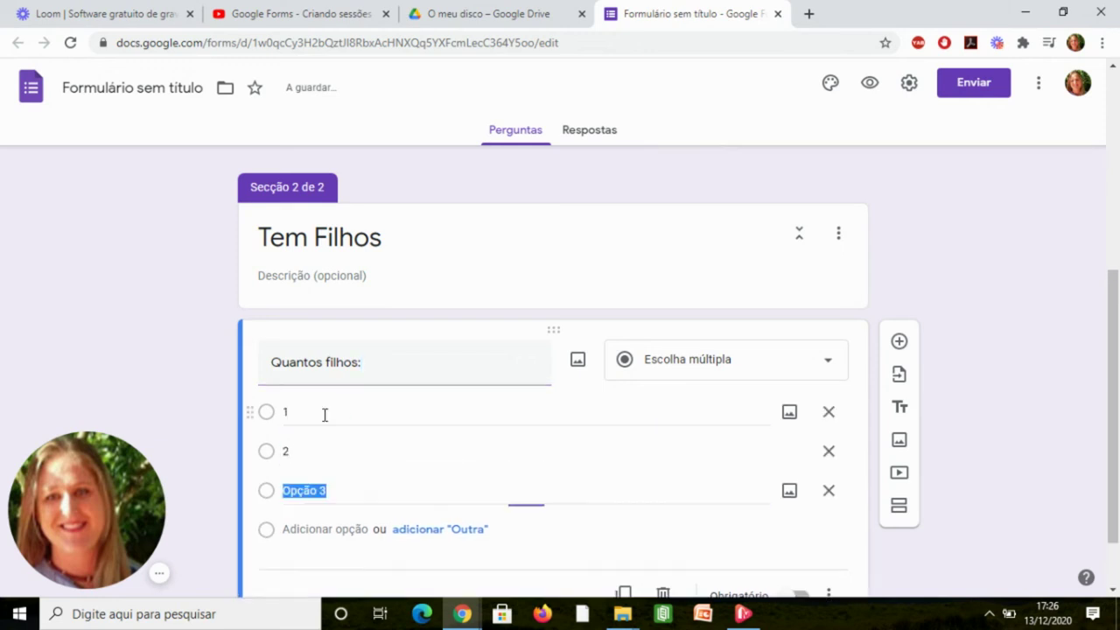
{"action": "type", "text": "3"}
{"action": "key", "text": "Return"}
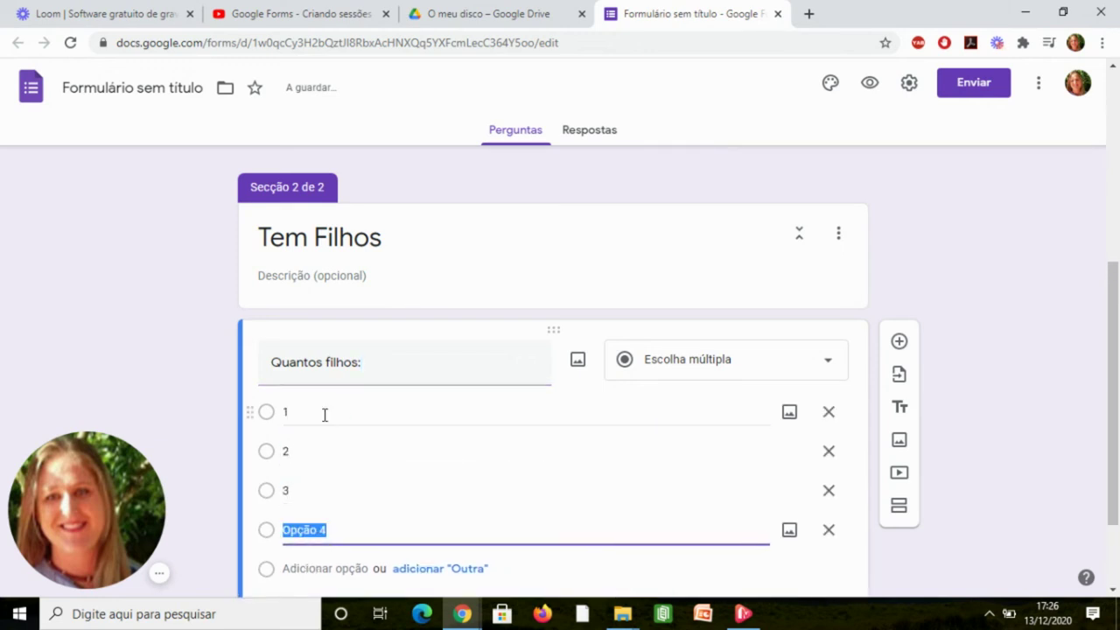
{"action": "type", "text": "4 o"}
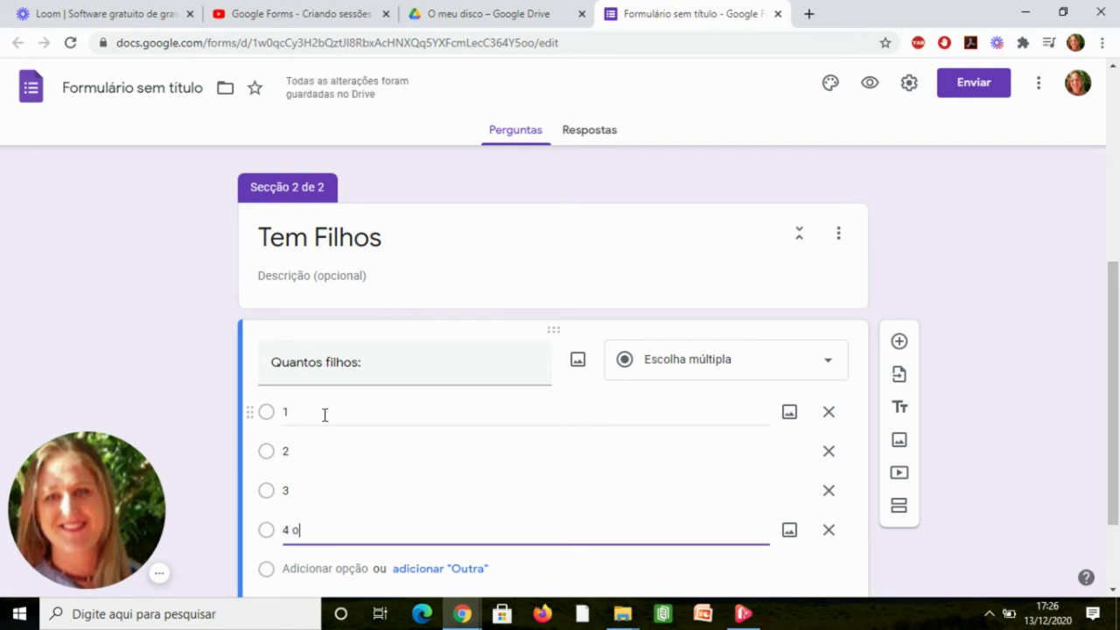
{"action": "type", "text": "u mais"}
{"action": "left_click", "coordinate": [1064, 481]}
Enable answer-based section navigation for "Quantos filhos:" and route all four options to section 2 (Tem Filhos)
{"action": "scroll", "coordinate": [1115, 517], "scroll_direction": "down", "scroll_amount": 2}
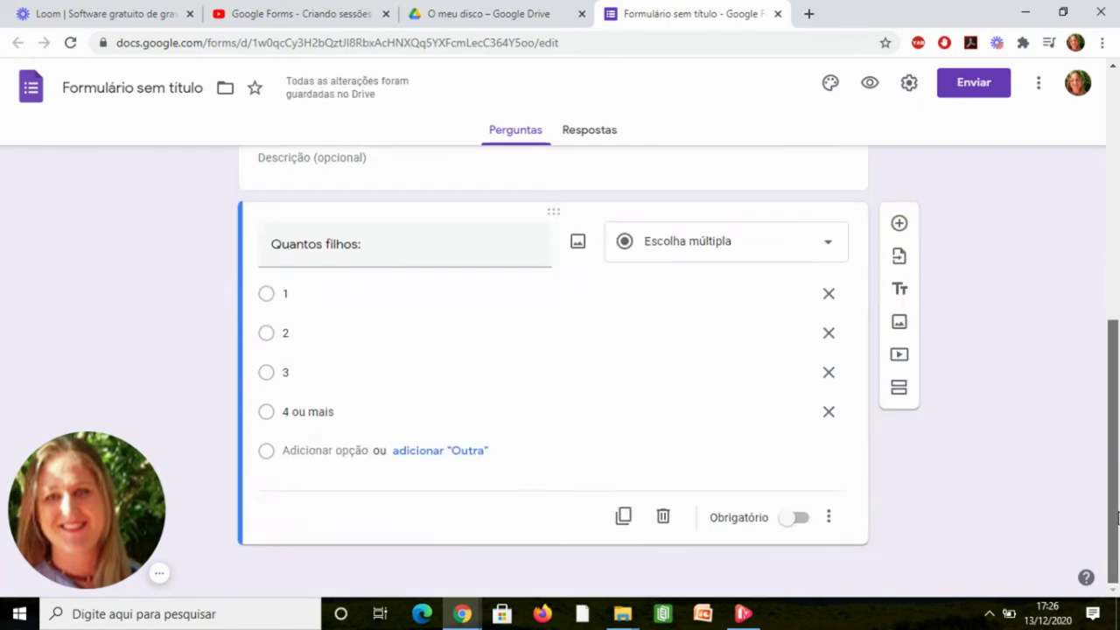
{"action": "left_click", "coordinate": [833, 518]}
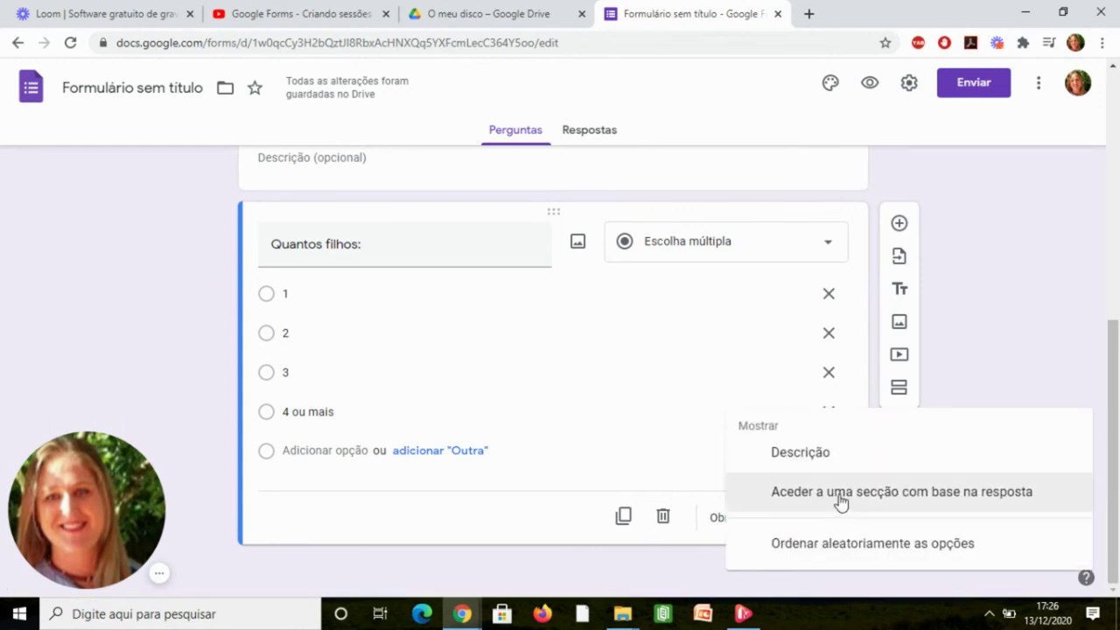
{"action": "left_click", "coordinate": [840, 497]}
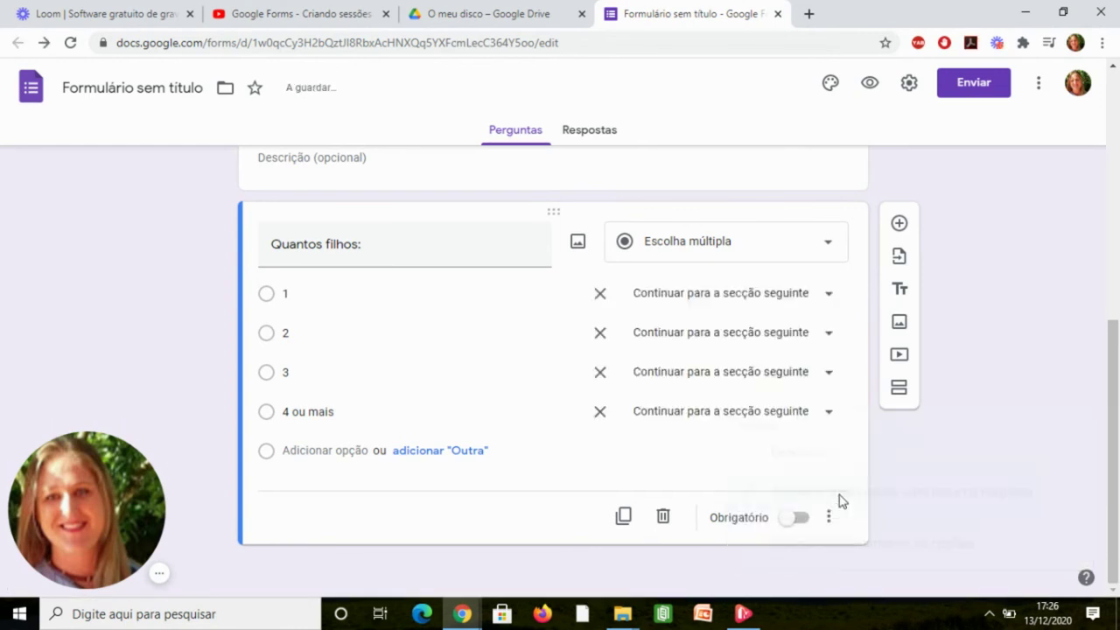
{"action": "left_click", "coordinate": [816, 297]}
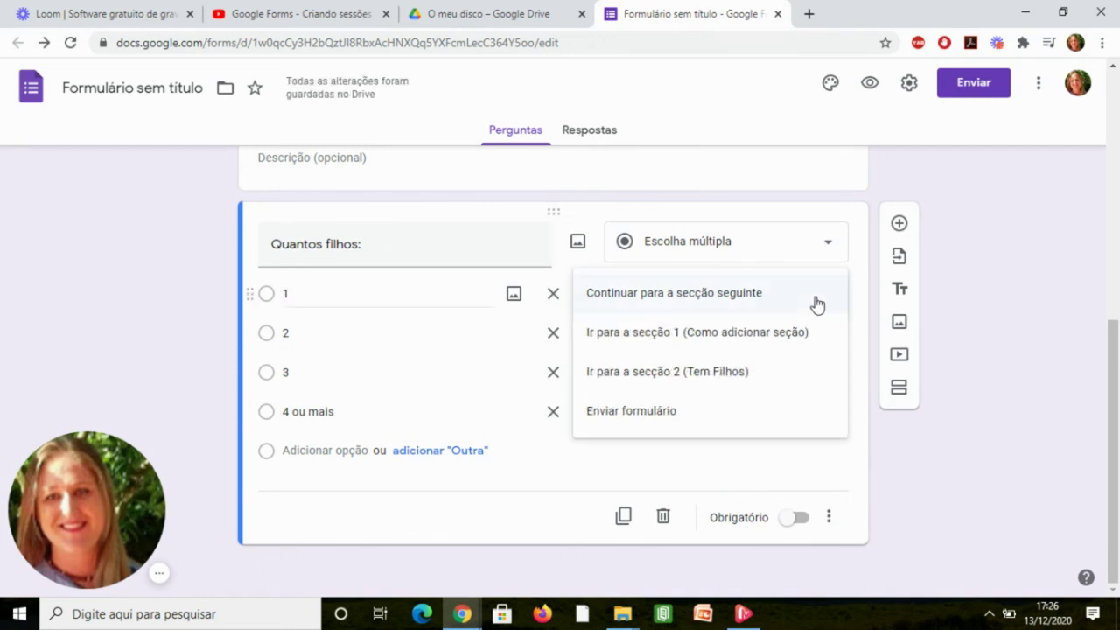
{"action": "left_click", "coordinate": [785, 374]}
{"action": "left_click", "coordinate": [785, 337]}
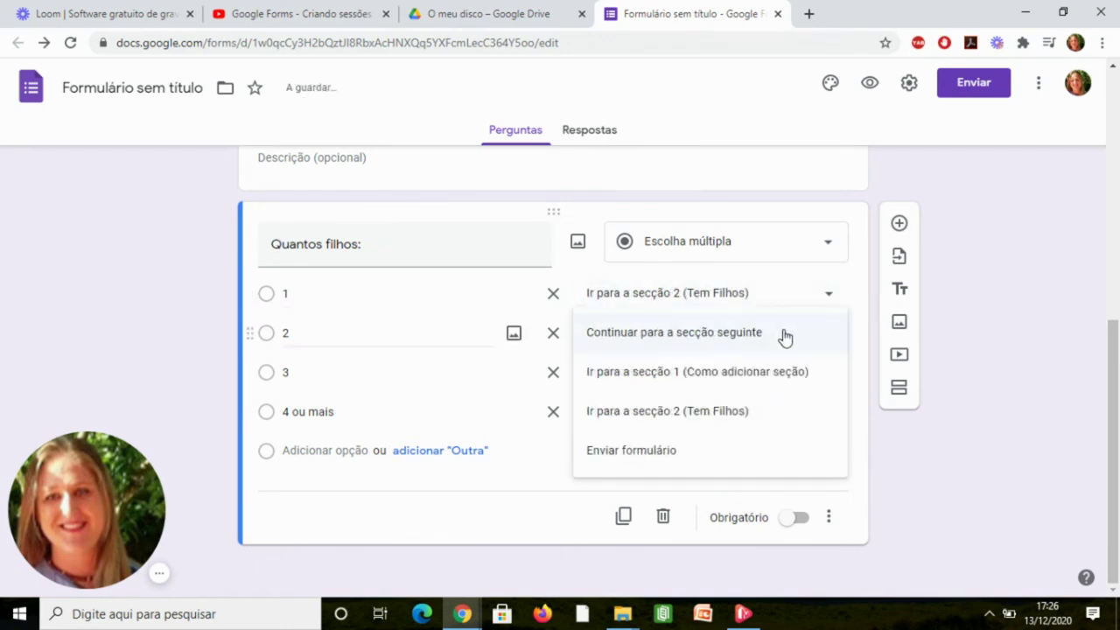
{"action": "left_click", "coordinate": [775, 416]}
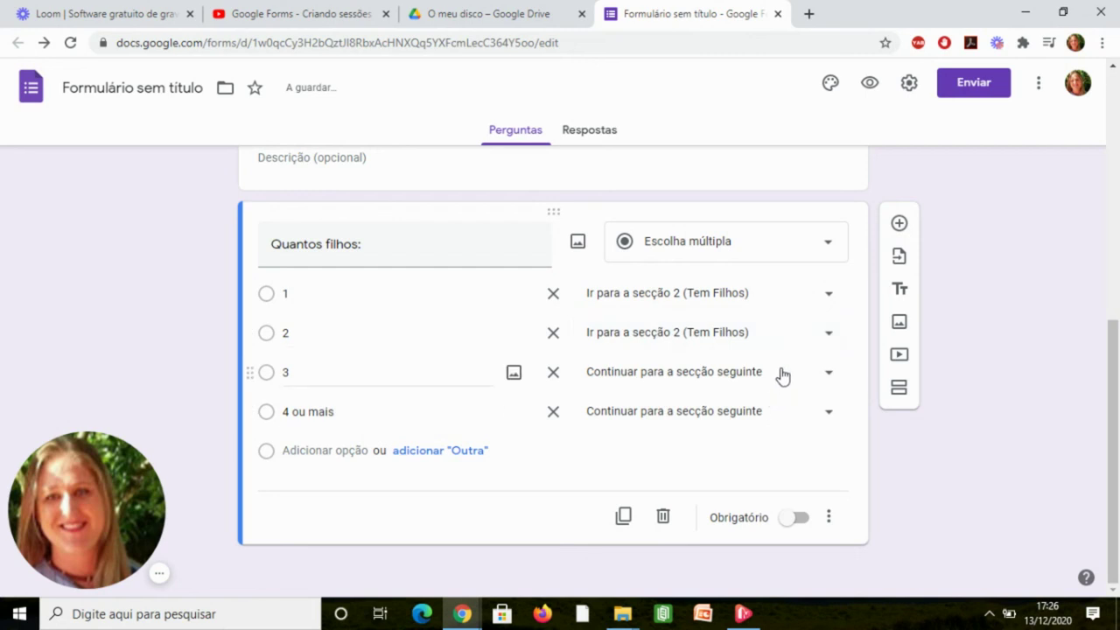
{"action": "left_click", "coordinate": [781, 375]}
{"action": "left_click", "coordinate": [760, 452]}
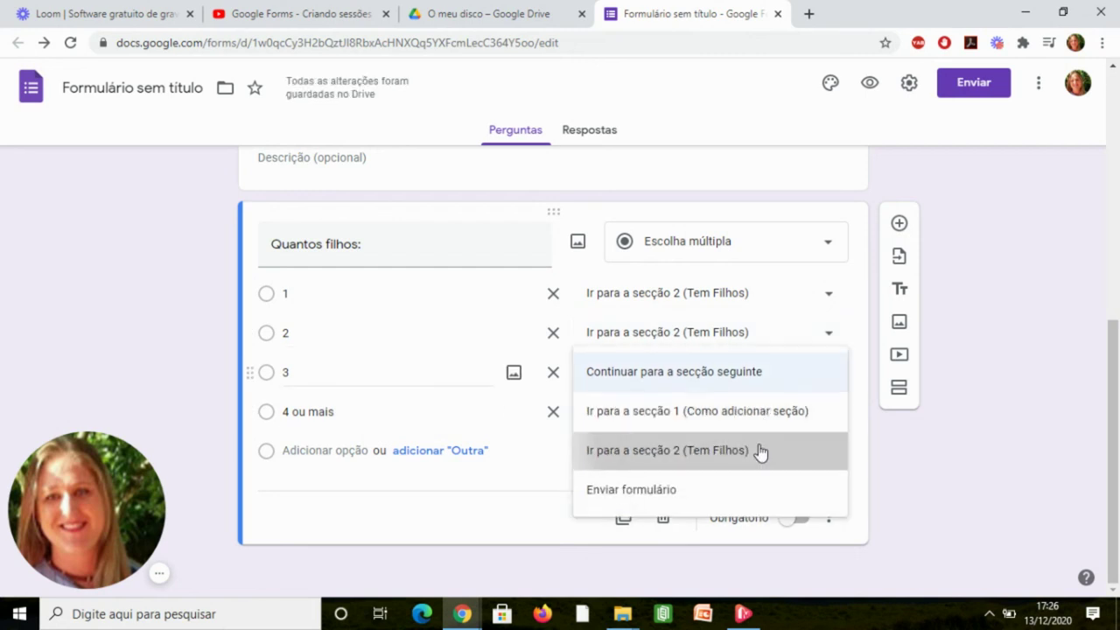
{"action": "left_click", "coordinate": [762, 422]}
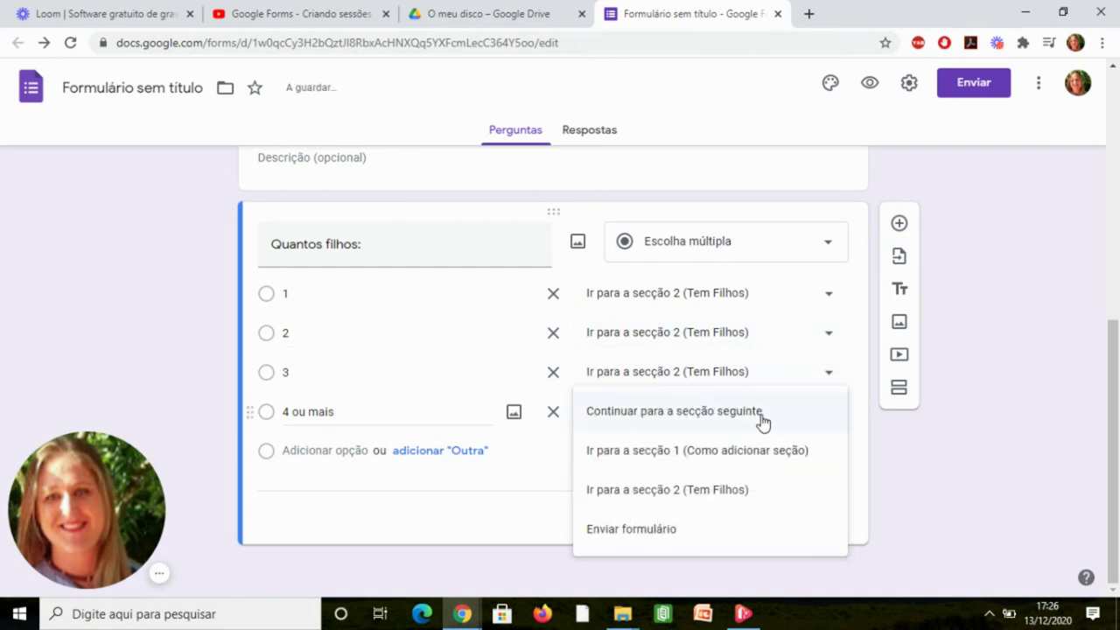
{"action": "left_click", "coordinate": [750, 490]}
Enable answer-based section navigation for "Você tem filhos?", sending "sim" to section 2 (Tem Filhos) and "não" to "Enviar formulário"
{"action": "left_click_drag", "start_coordinate": [1110, 461], "coordinate": [1118, 240]}
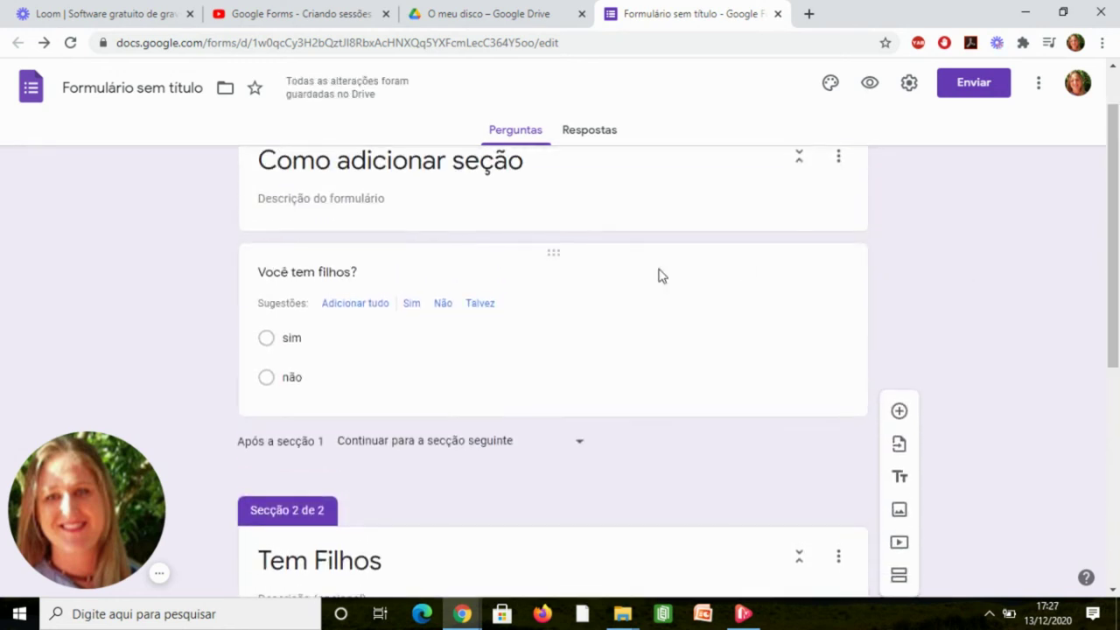
{"action": "left_click", "coordinate": [692, 337]}
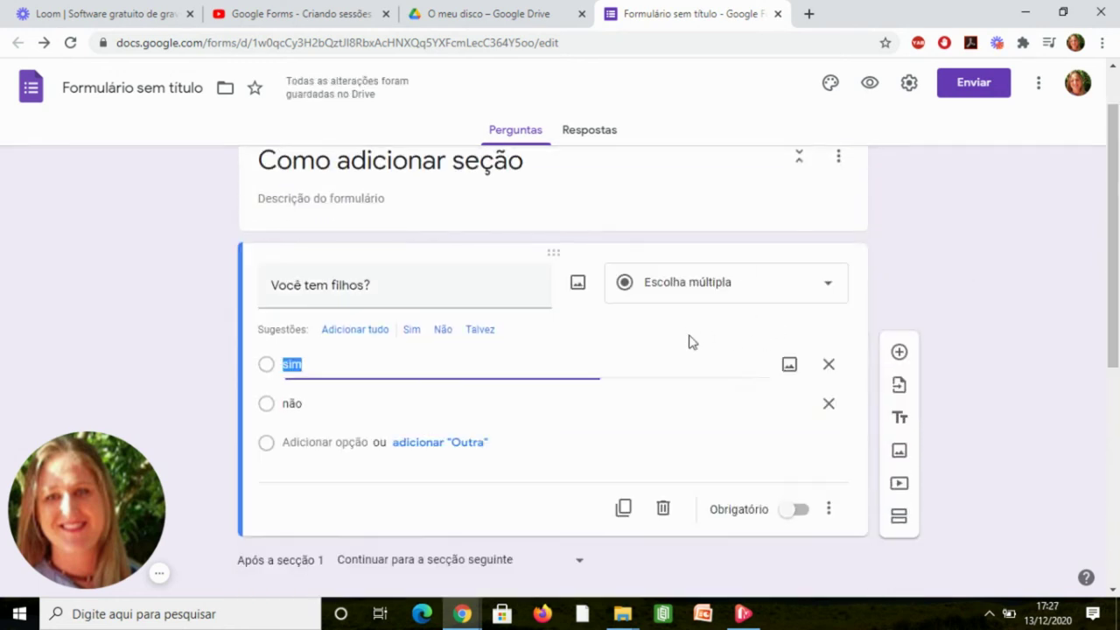
{"action": "left_click", "coordinate": [829, 511]}
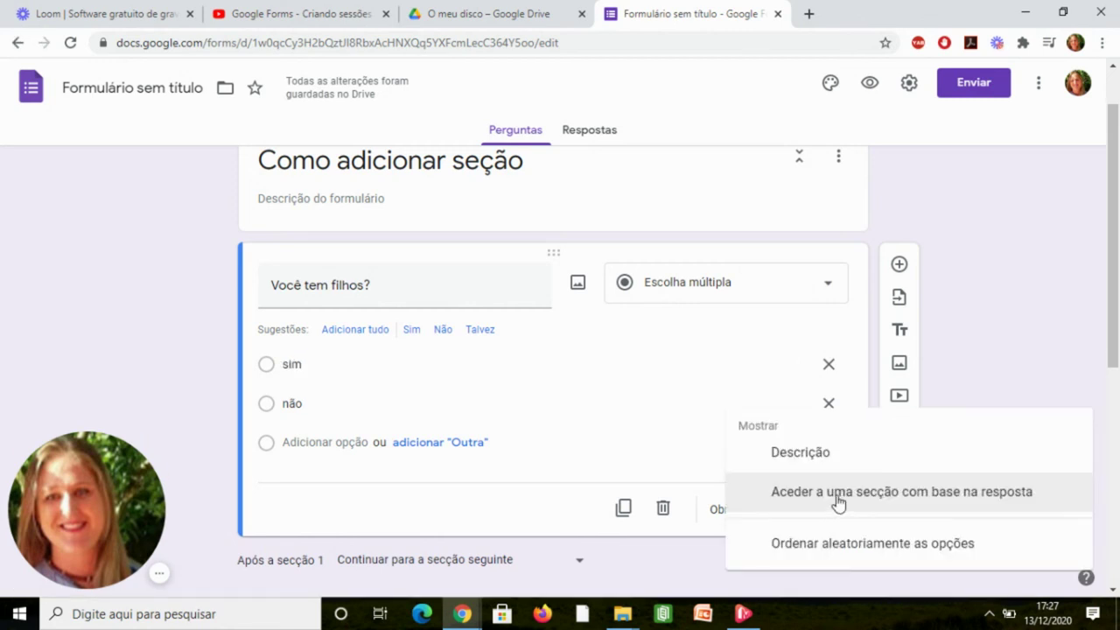
{"action": "left_click", "coordinate": [838, 501]}
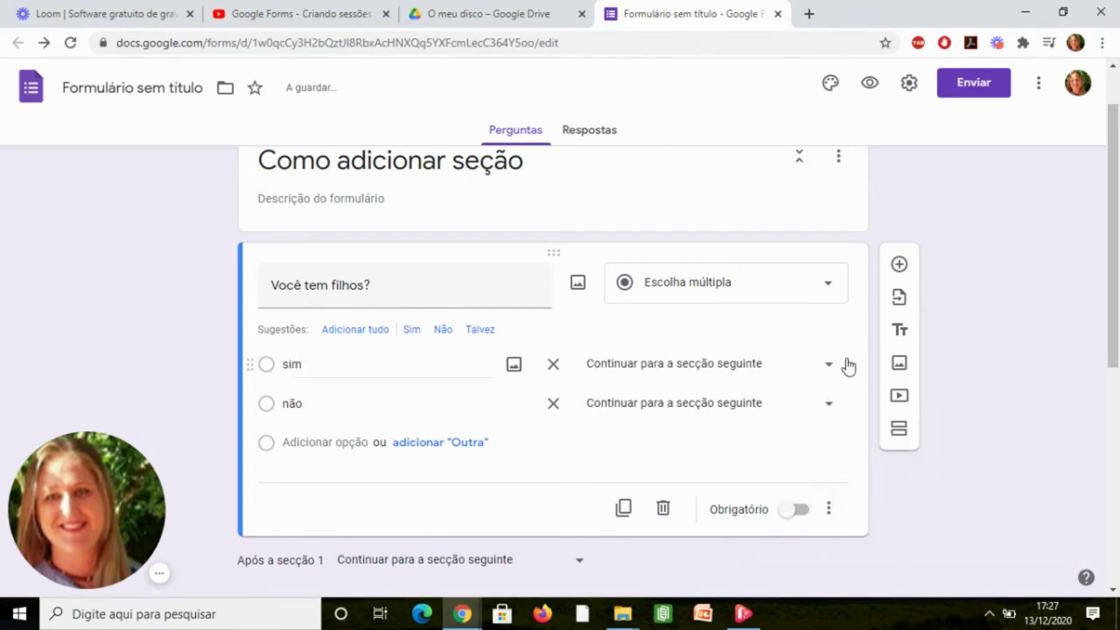
{"action": "left_click", "coordinate": [831, 365]}
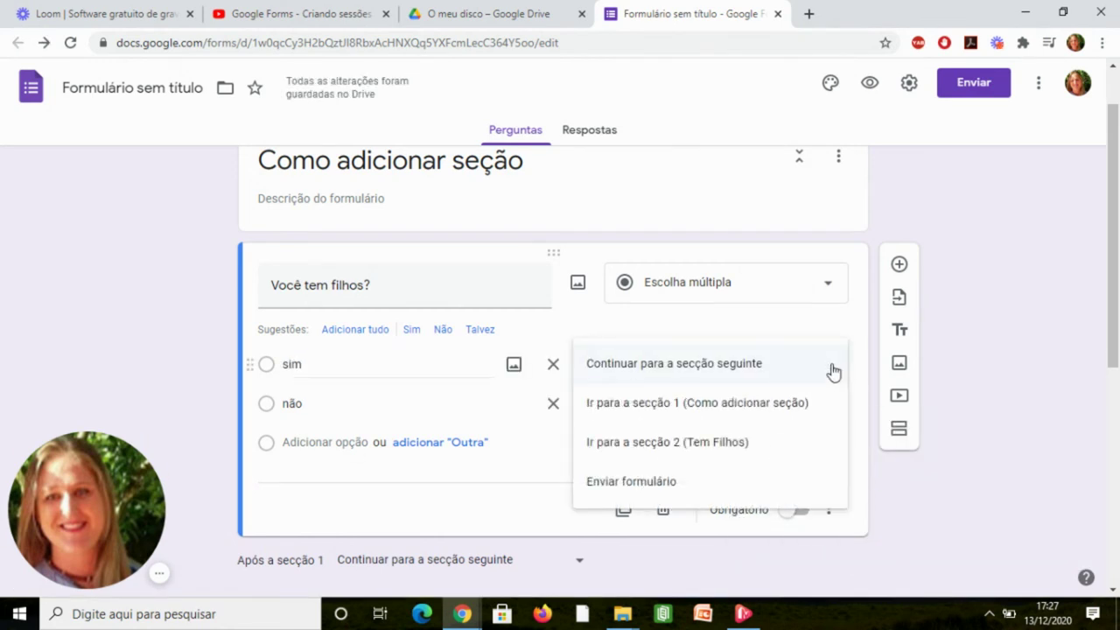
{"action": "left_click", "coordinate": [704, 447]}
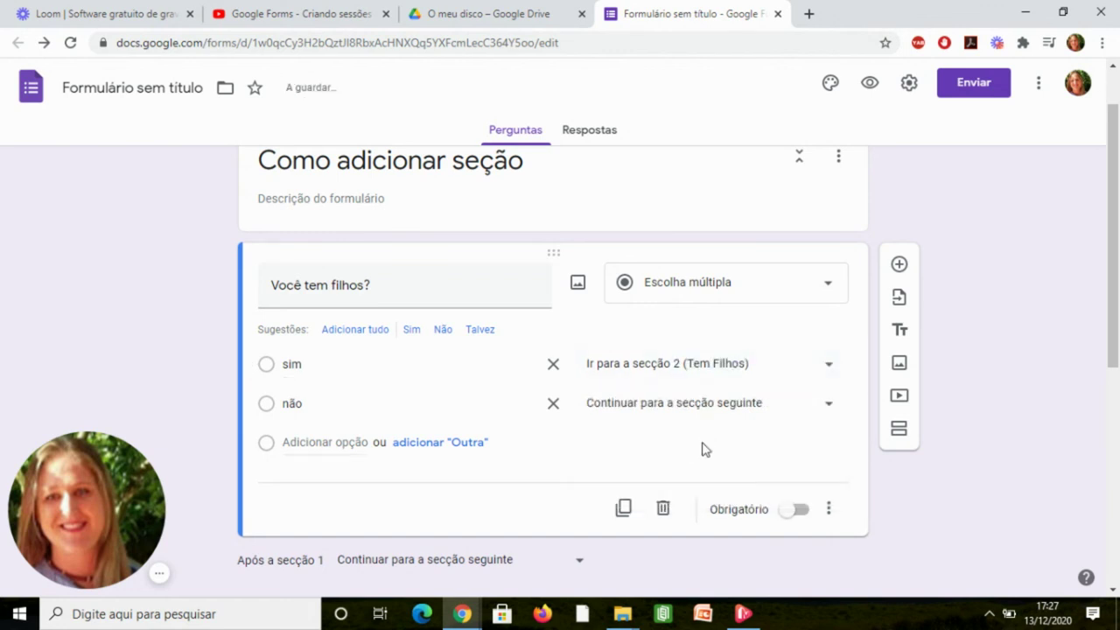
{"action": "left_click", "coordinate": [829, 405]}
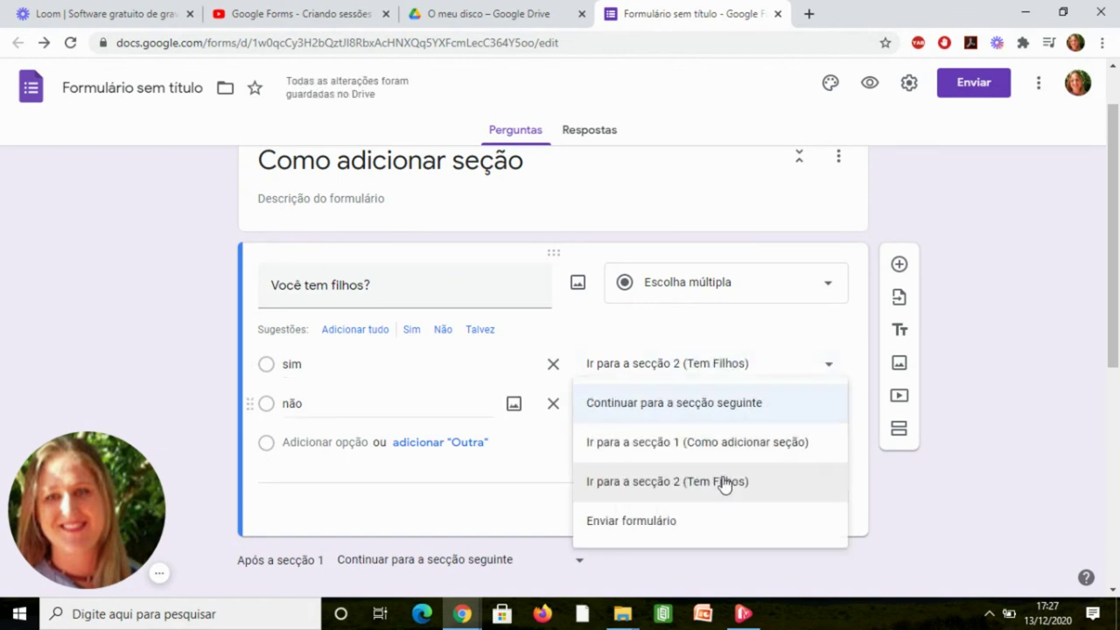
{"action": "left_click", "coordinate": [691, 525]}
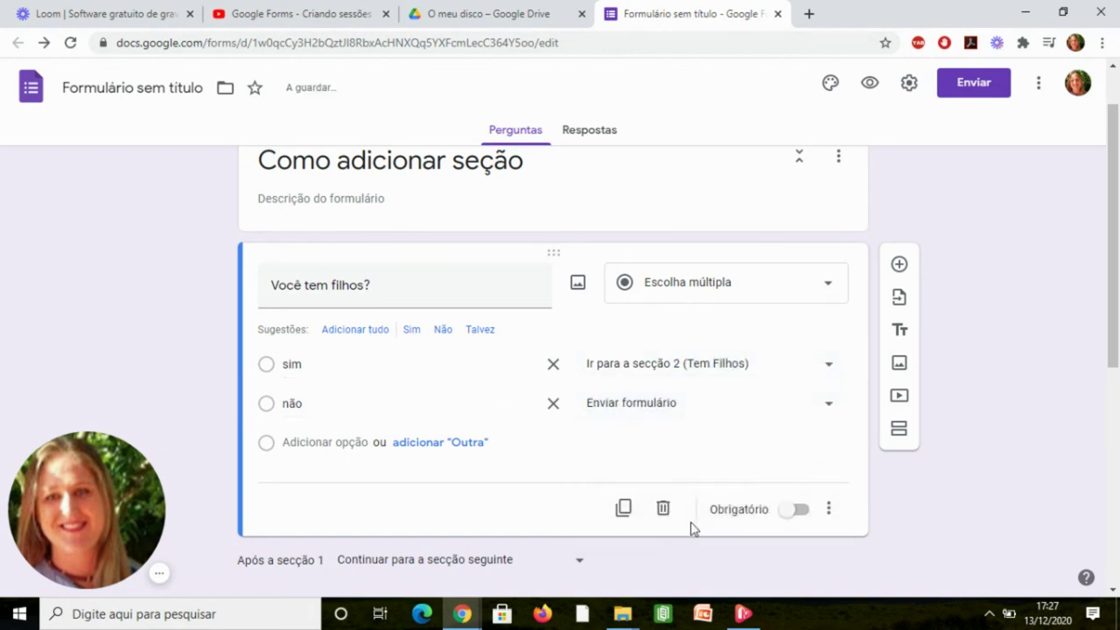
Preview the form, test which section the answer "sim" leads to, and return to the first question
{"action": "scroll", "coordinate": [962, 131], "scroll_direction": "up", "scroll_amount": 1}
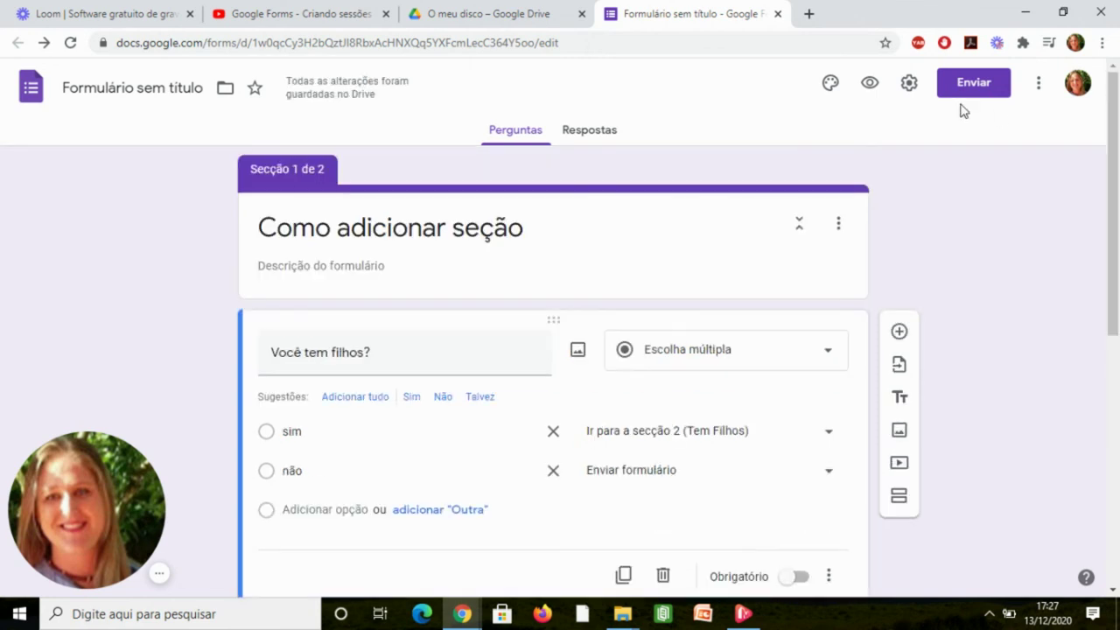
{"action": "left_click", "coordinate": [872, 84]}
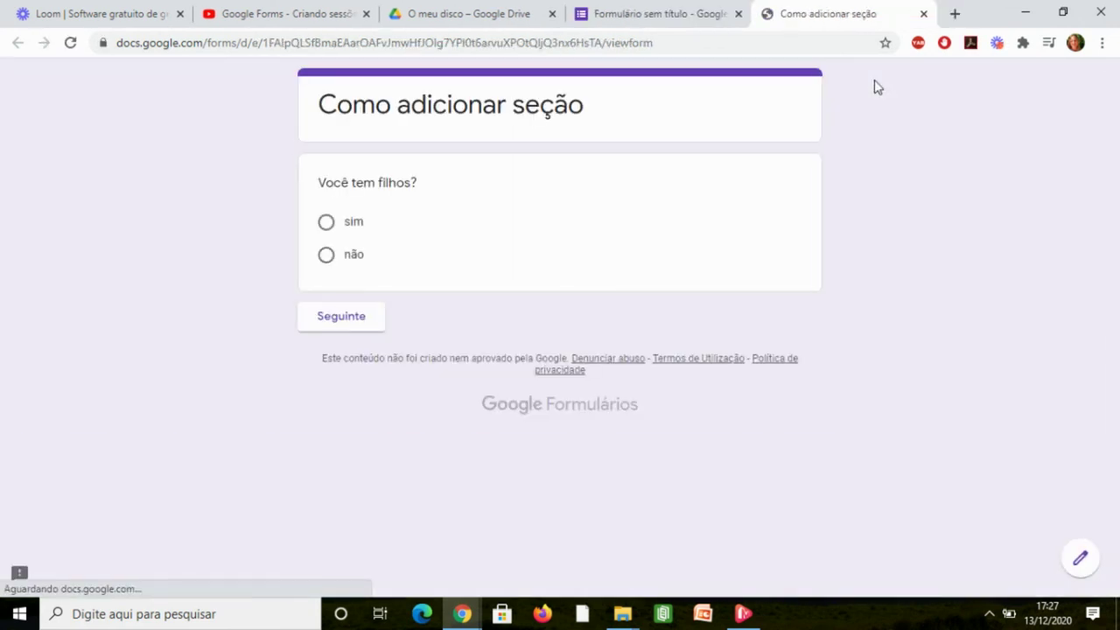
{"action": "left_click", "coordinate": [326, 224]}
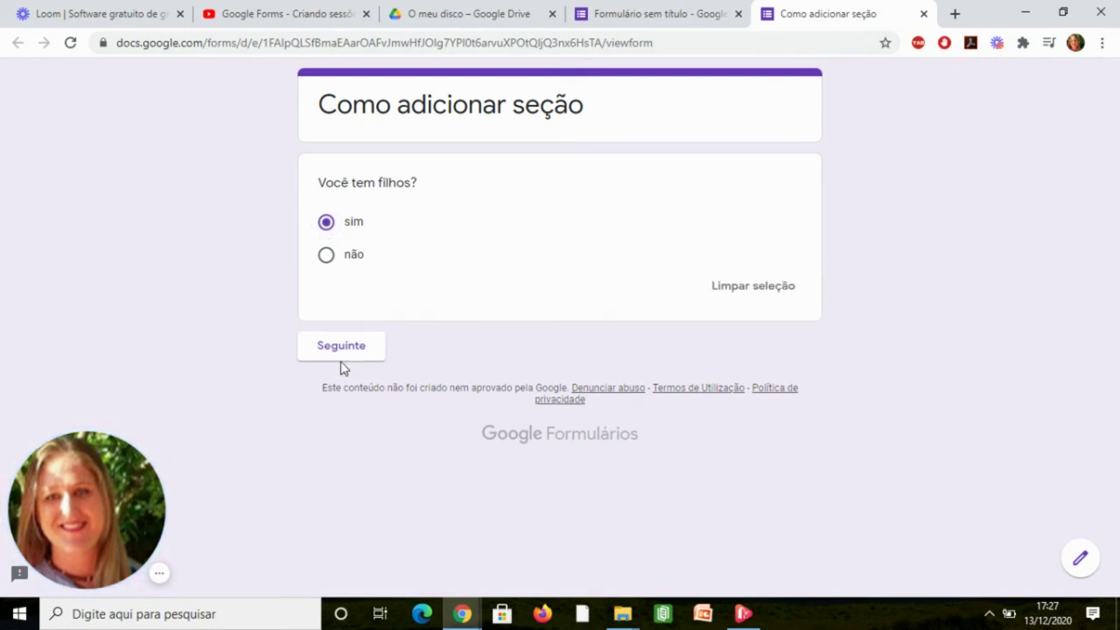
{"action": "left_click", "coordinate": [341, 363]}
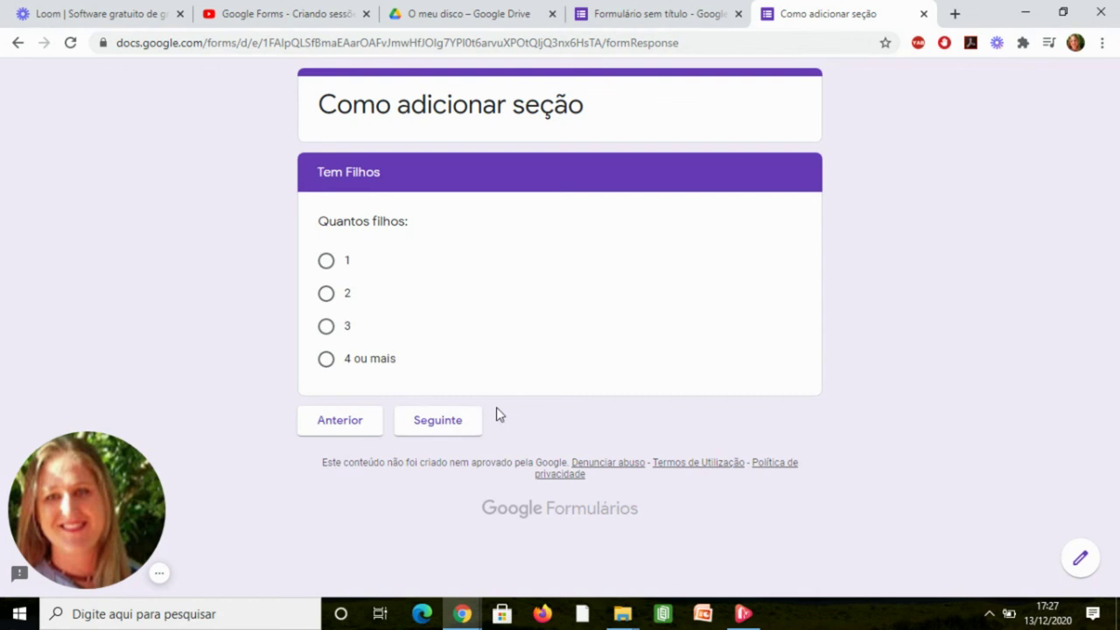
{"action": "left_click", "coordinate": [358, 425]}
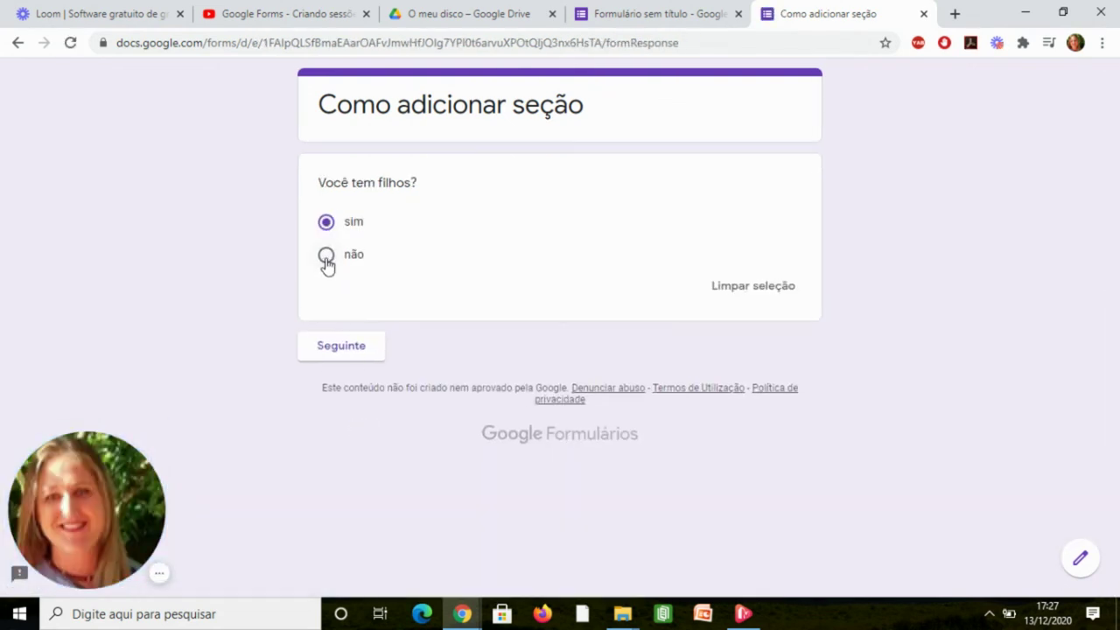
Test where the answer "não" leads in the preview, go back and leave the preview for the form editor
{"action": "left_click", "coordinate": [340, 350]}
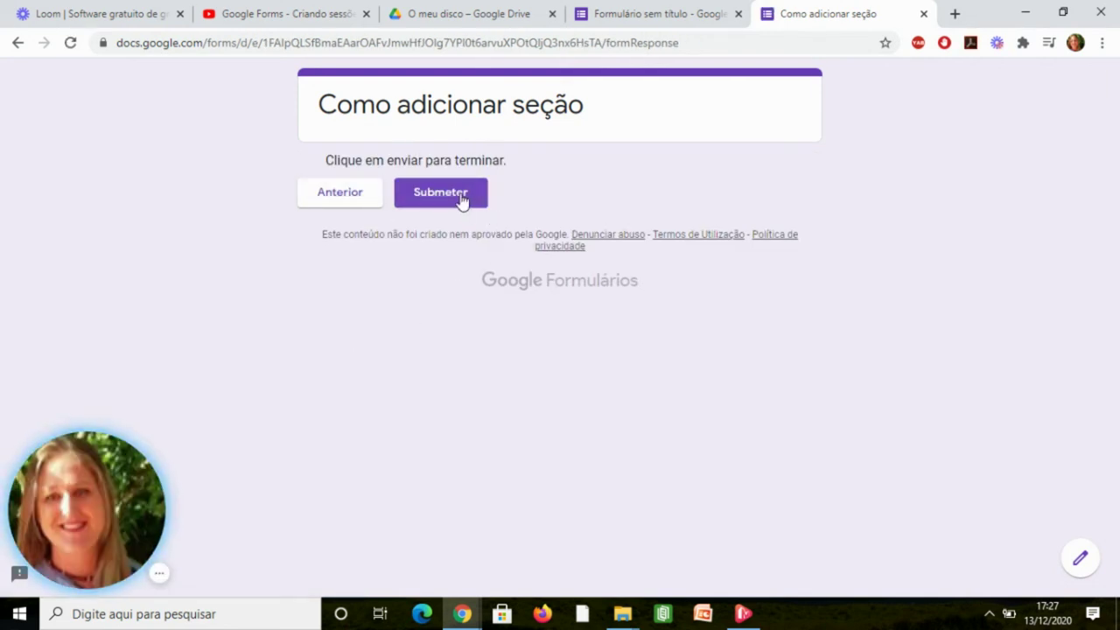
{"action": "left_click", "coordinate": [364, 199]}
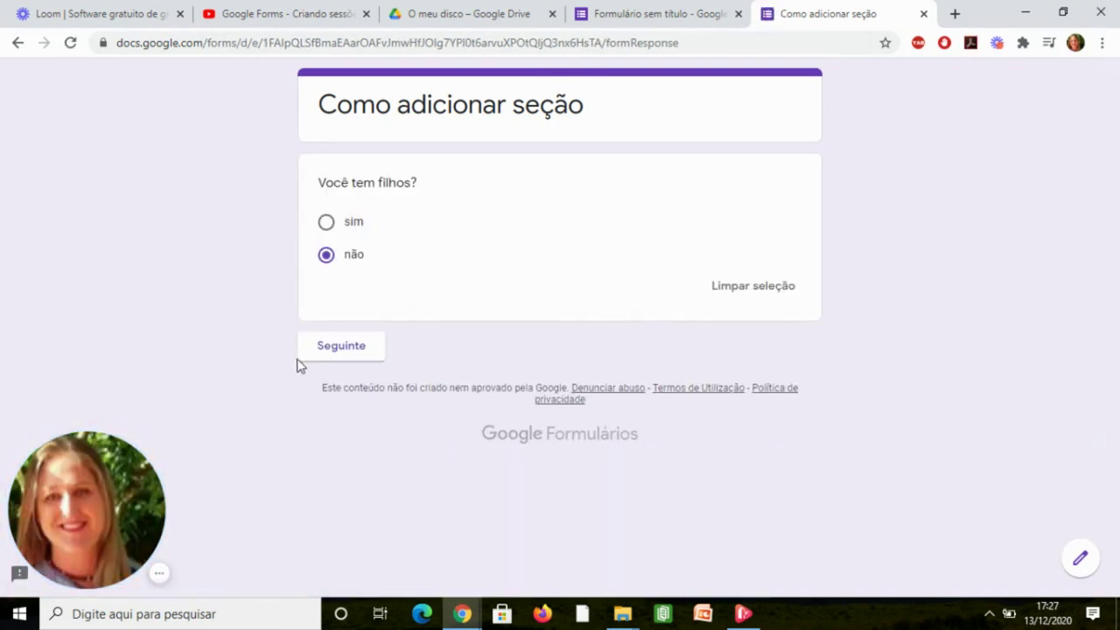
{"action": "left_click", "coordinate": [1081, 561]}
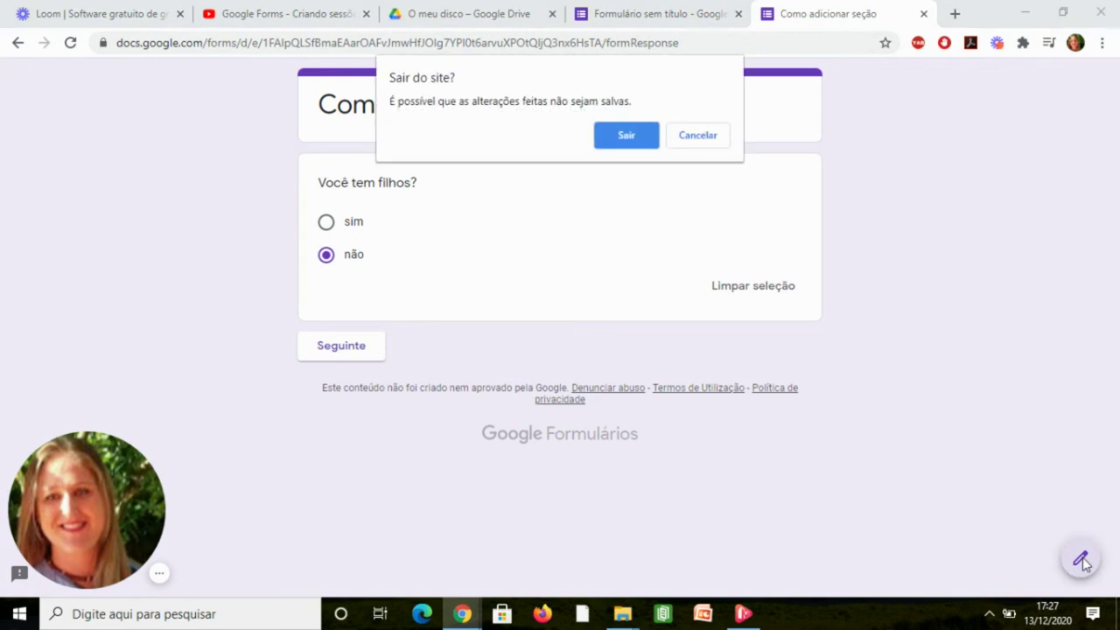
{"action": "left_click", "coordinate": [626, 136]}
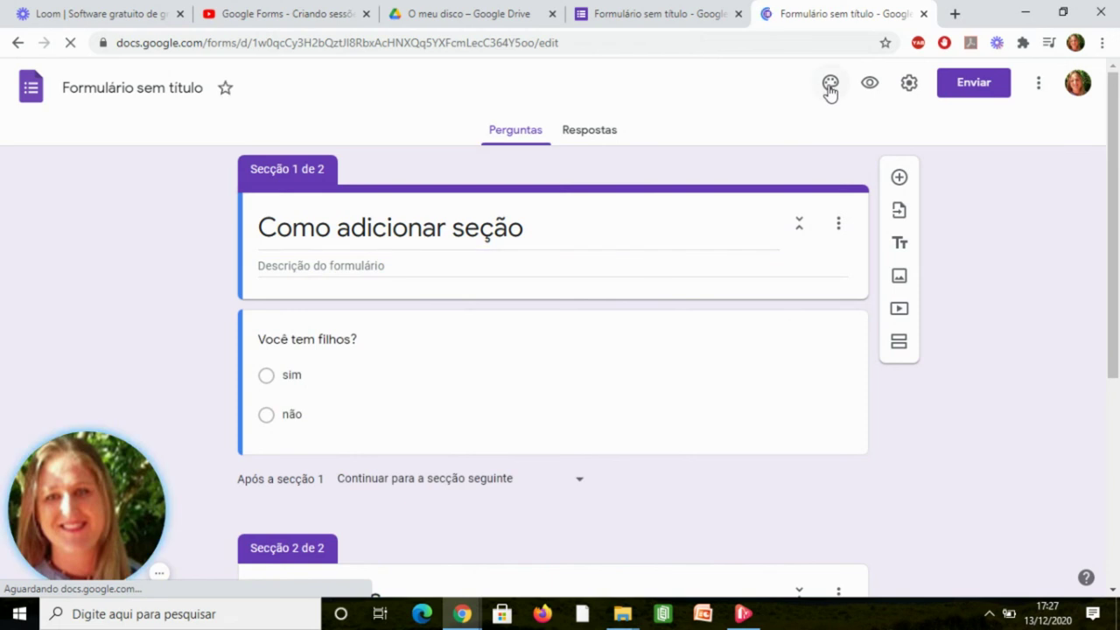
Insert the purple spheres image from the "Trabalho e escola" themes as the form's header
{"action": "left_click", "coordinate": [829, 87]}
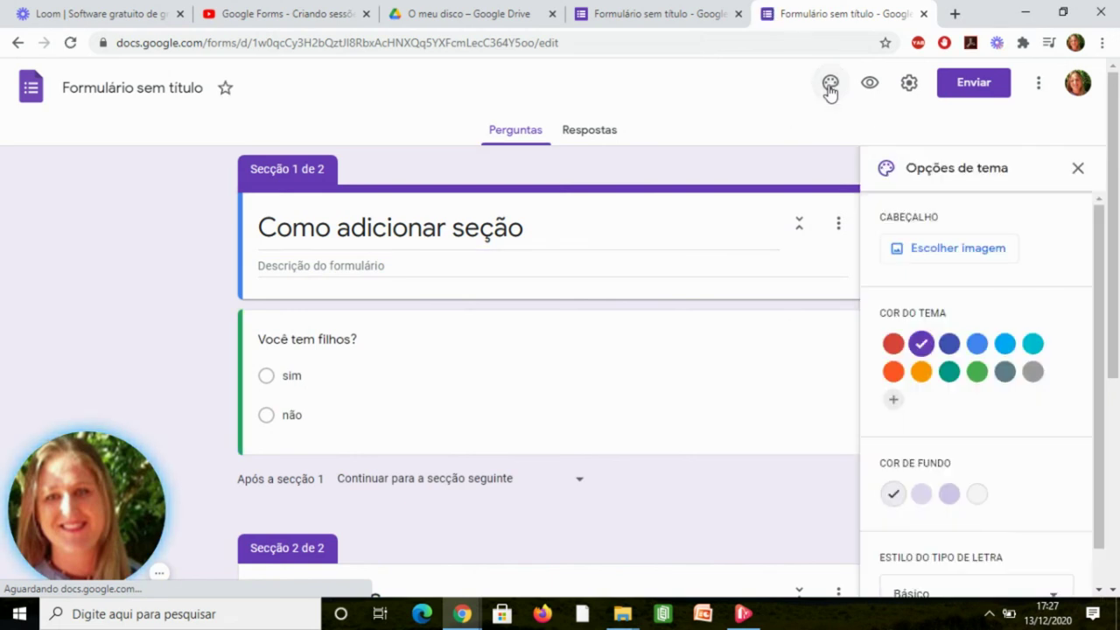
{"action": "left_click", "coordinate": [956, 253]}
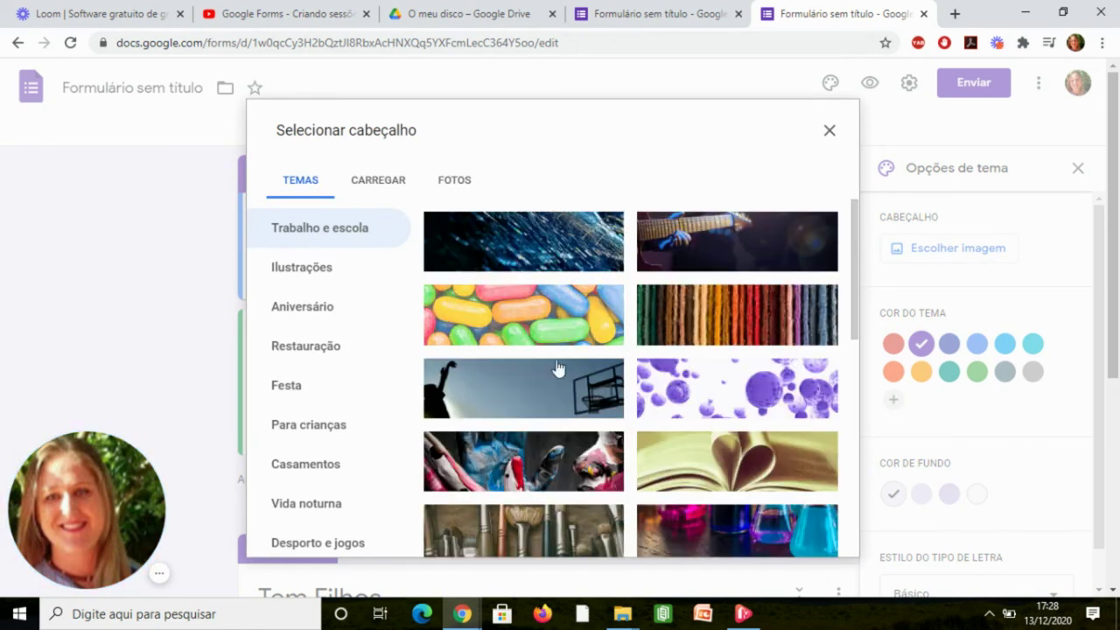
{"action": "left_click", "coordinate": [715, 391]}
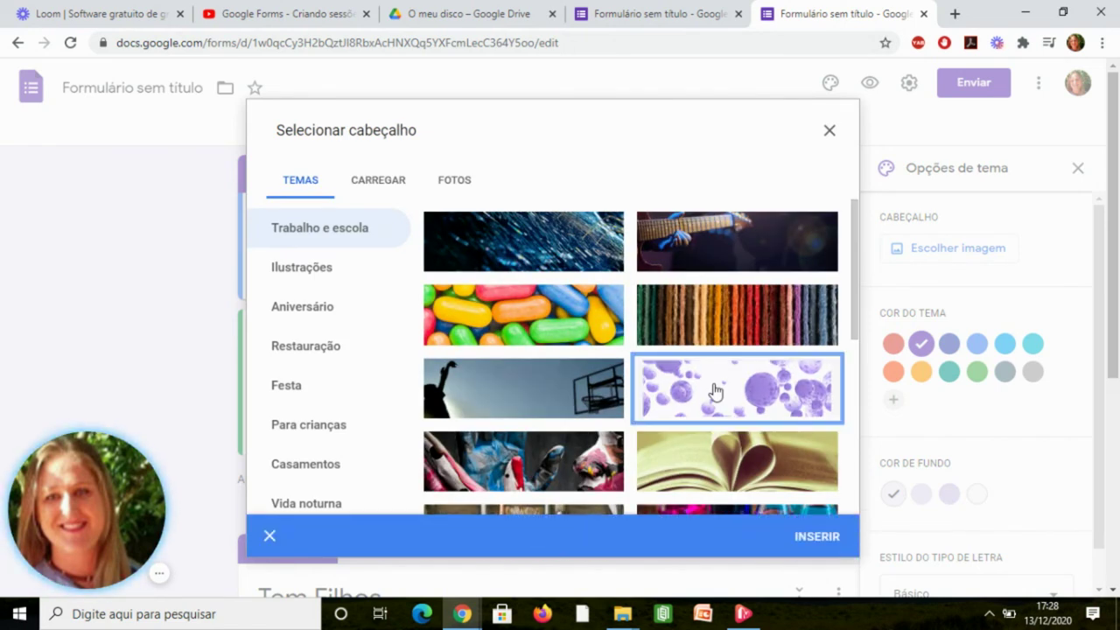
{"action": "left_click", "coordinate": [822, 543]}
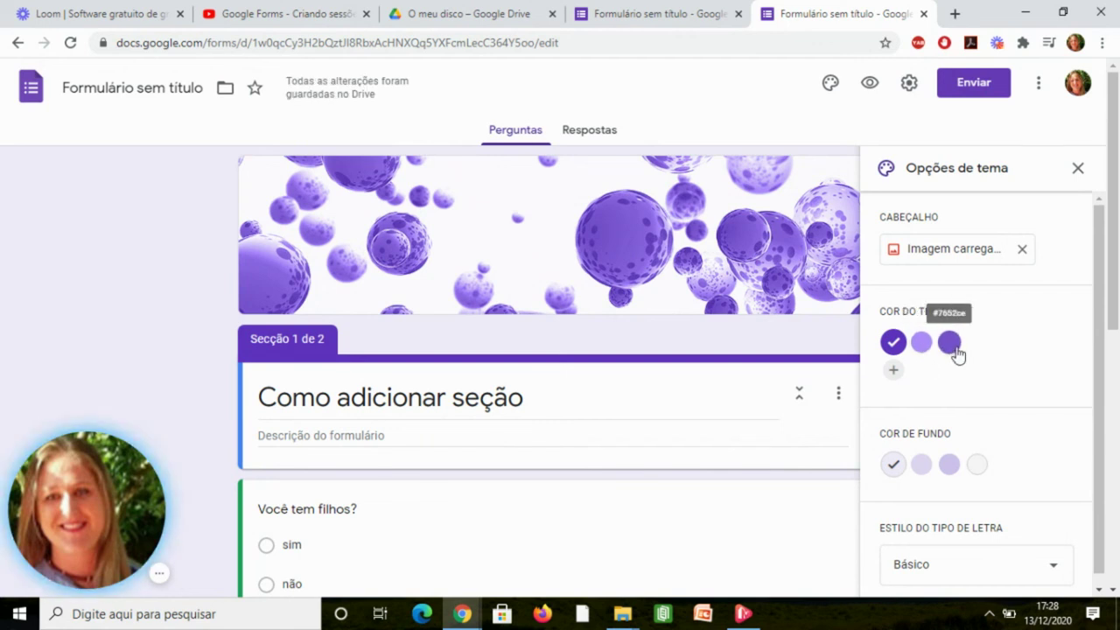
Set the theme colour to the light purple and, after trying other shades, the background colour to "#e3d7ff escuro"
{"action": "left_click", "coordinate": [922, 343]}
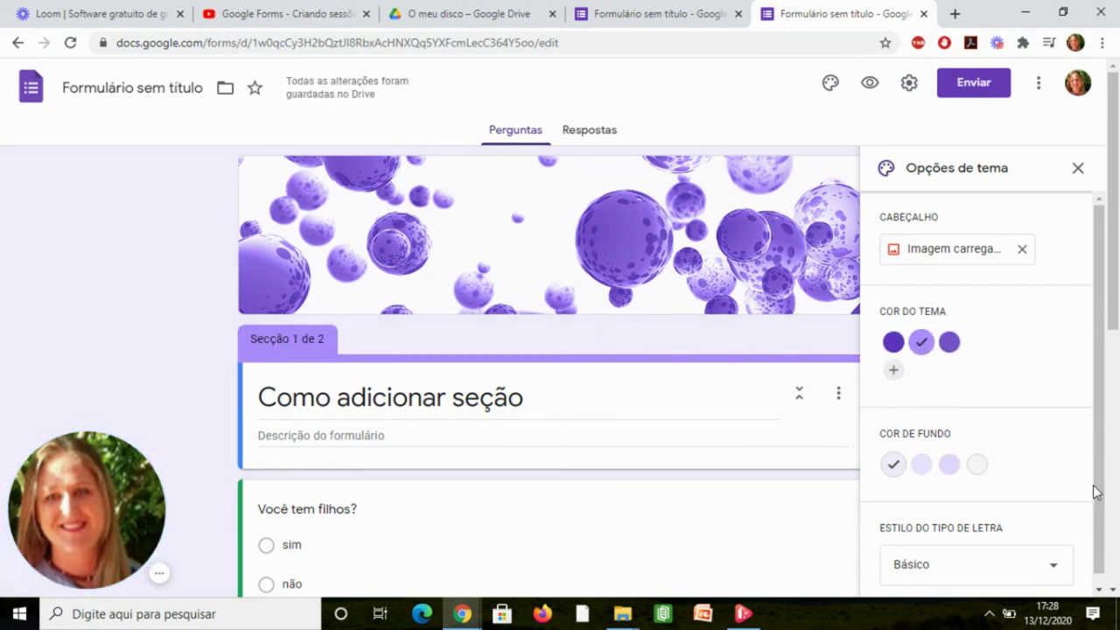
{"action": "left_click", "coordinate": [922, 466]}
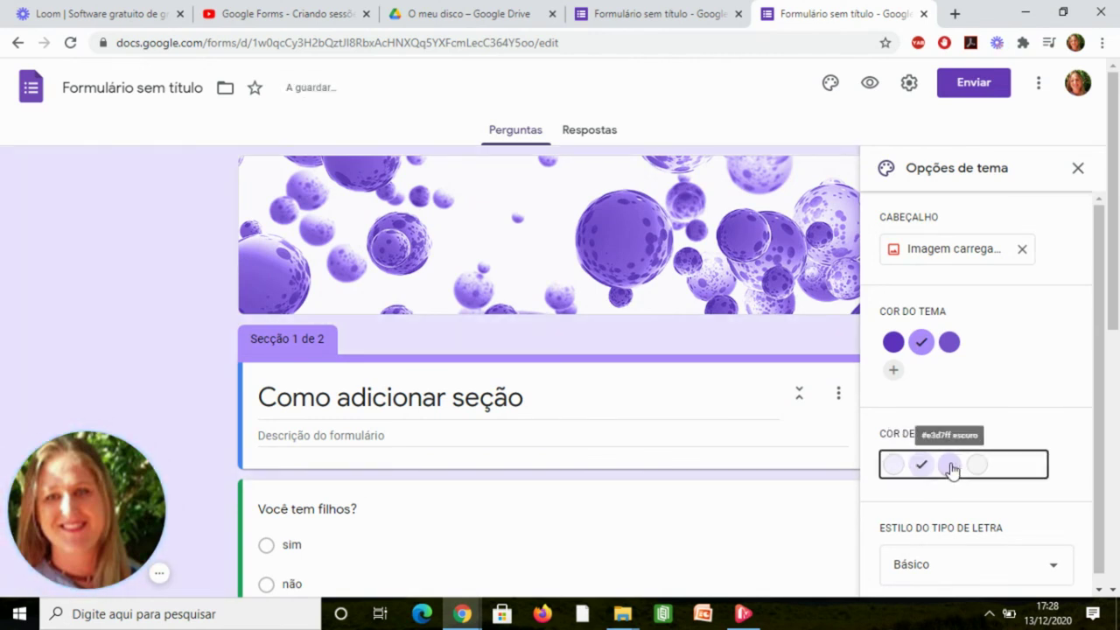
{"action": "left_click", "coordinate": [949, 465]}
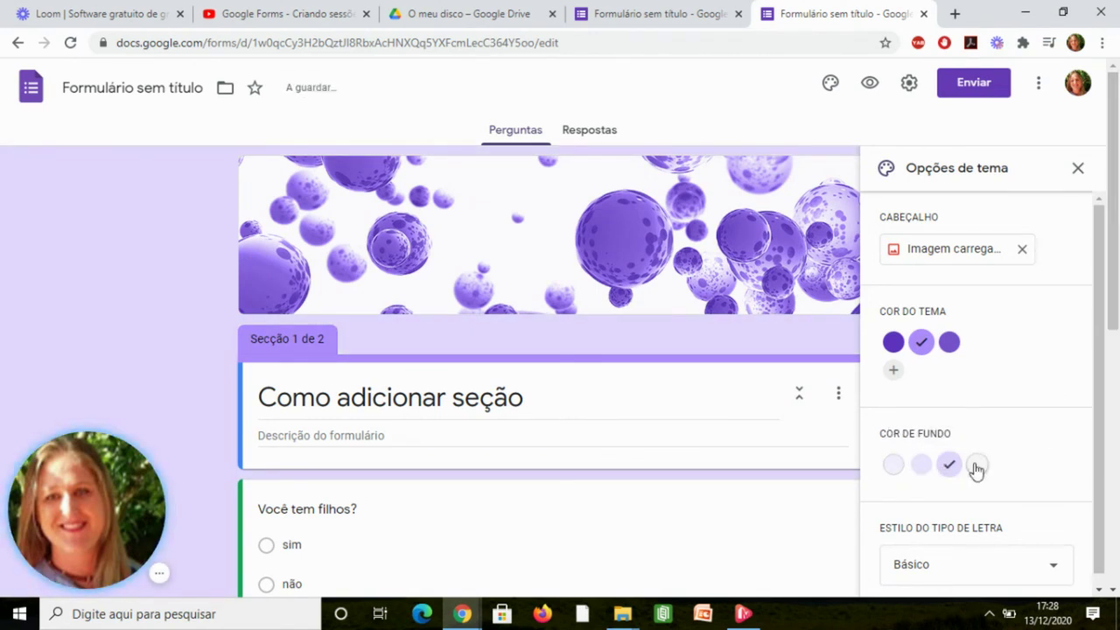
{"action": "left_click", "coordinate": [976, 466]}
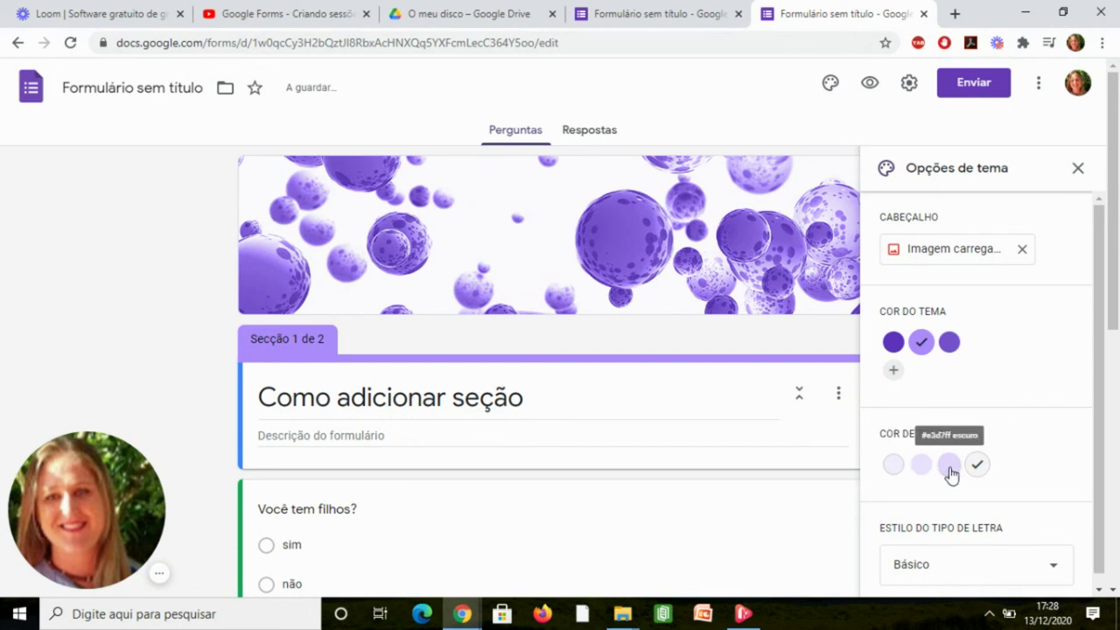
{"action": "left_click", "coordinate": [950, 467]}
Change the form's font style to "Decorativo" and check it on the section titles and question
{"action": "left_click_drag", "start_coordinate": [1113, 295], "coordinate": [1118, 345]}
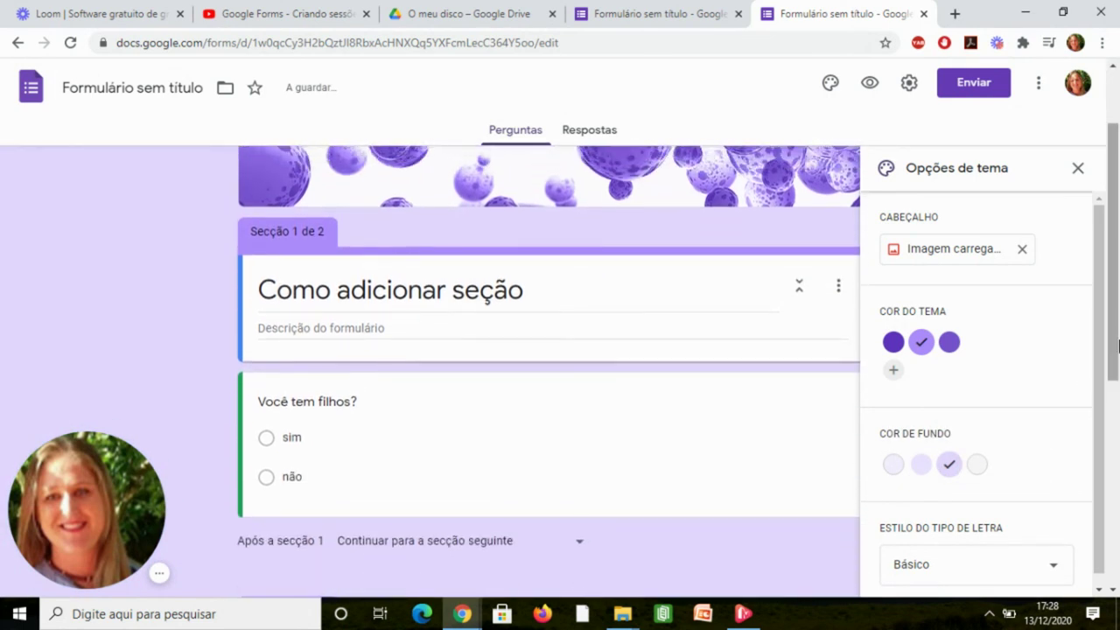
{"action": "left_click", "coordinate": [1023, 573]}
{"action": "left_click", "coordinate": [1002, 484]}
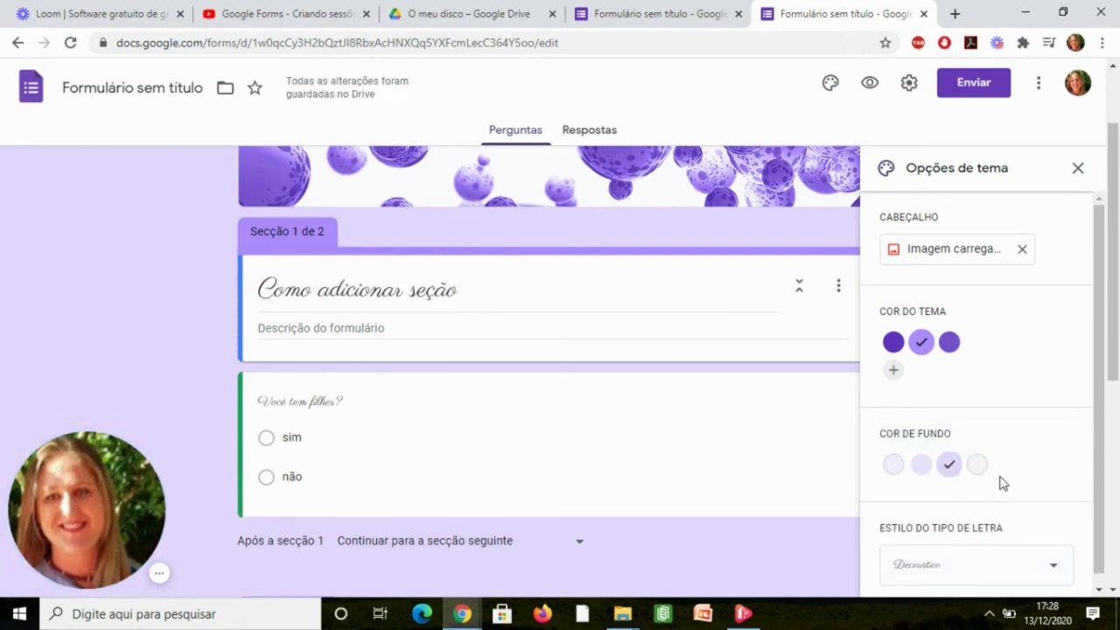
{"action": "scroll", "coordinate": [993, 350], "scroll_direction": "down", "scroll_amount": 2}
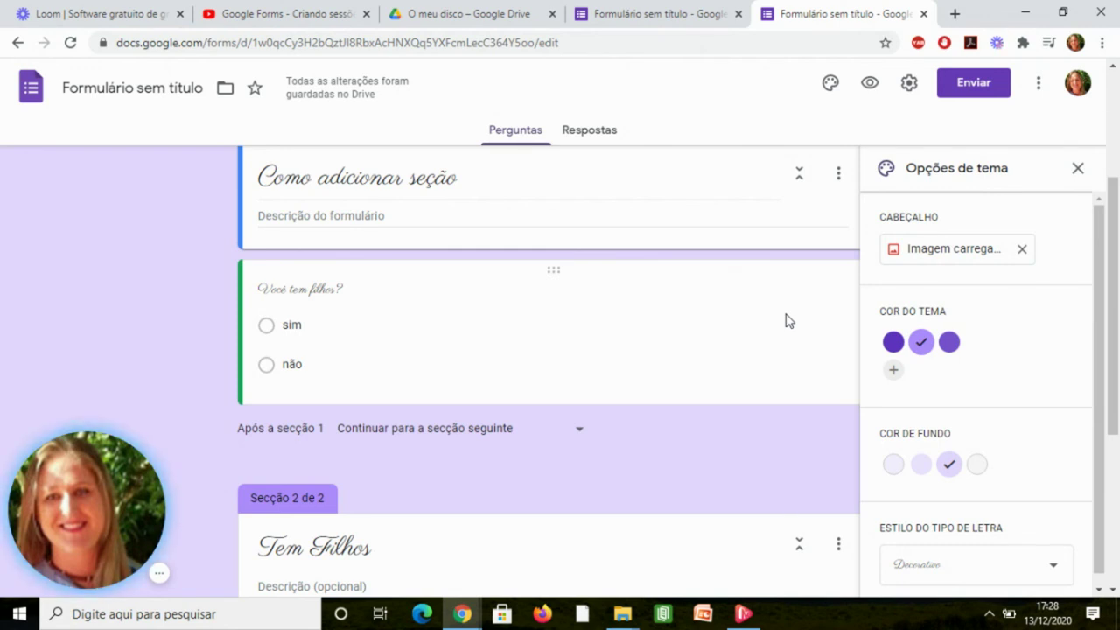
Review the form's sending options for email, link and HTML embedding, and close them without sending
{"action": "left_click", "coordinate": [968, 84]}
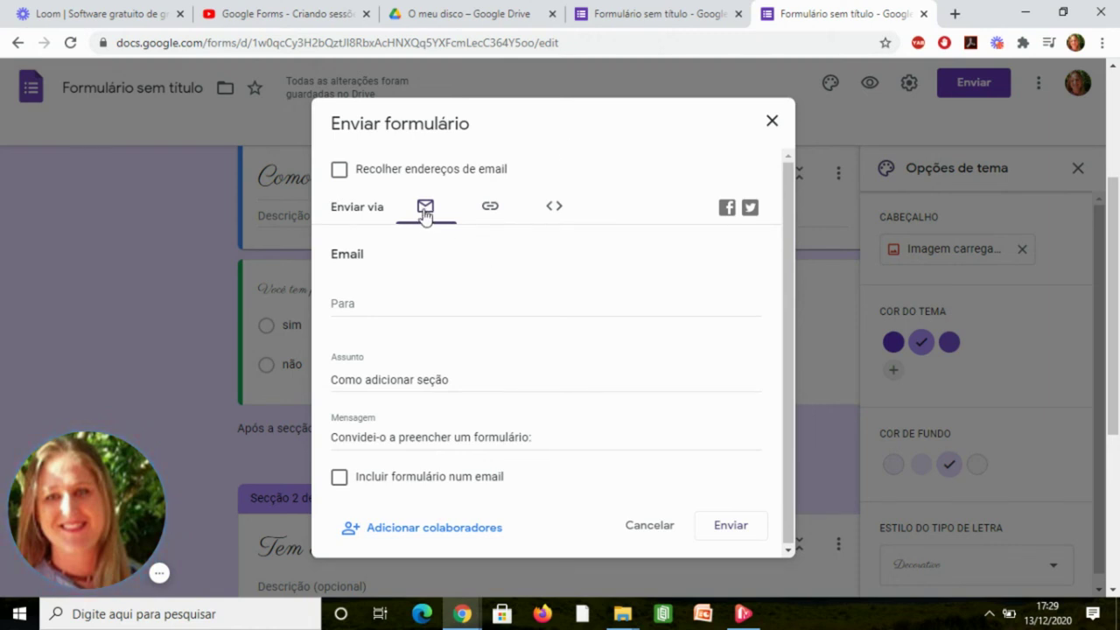
{"action": "left_click", "coordinate": [492, 210]}
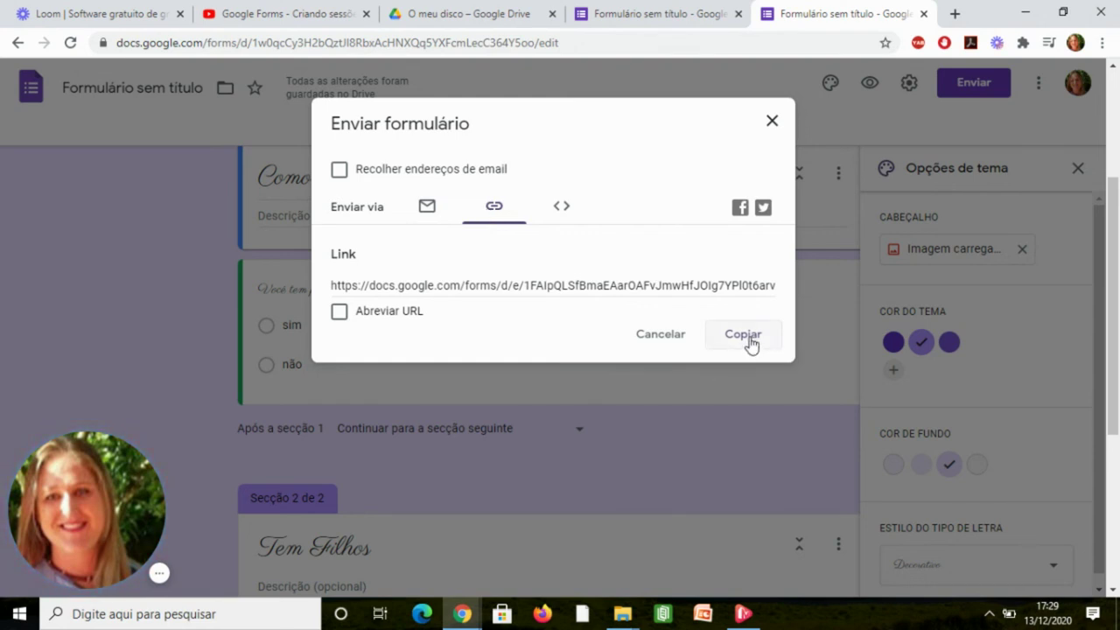
{"action": "left_click", "coordinate": [562, 208]}
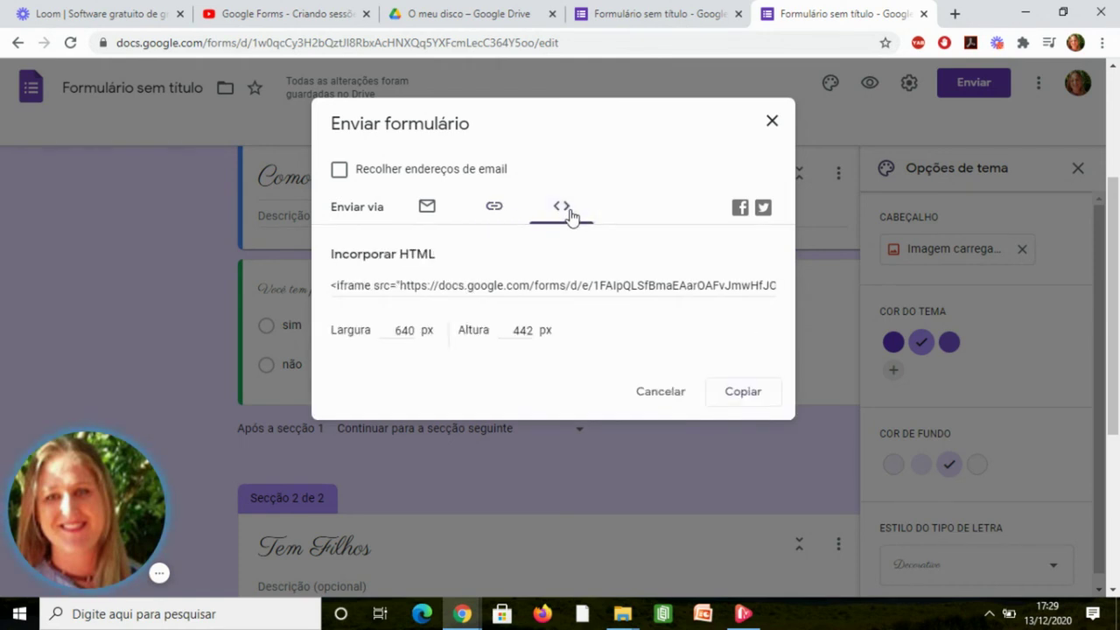
{"action": "left_click", "coordinate": [771, 123]}
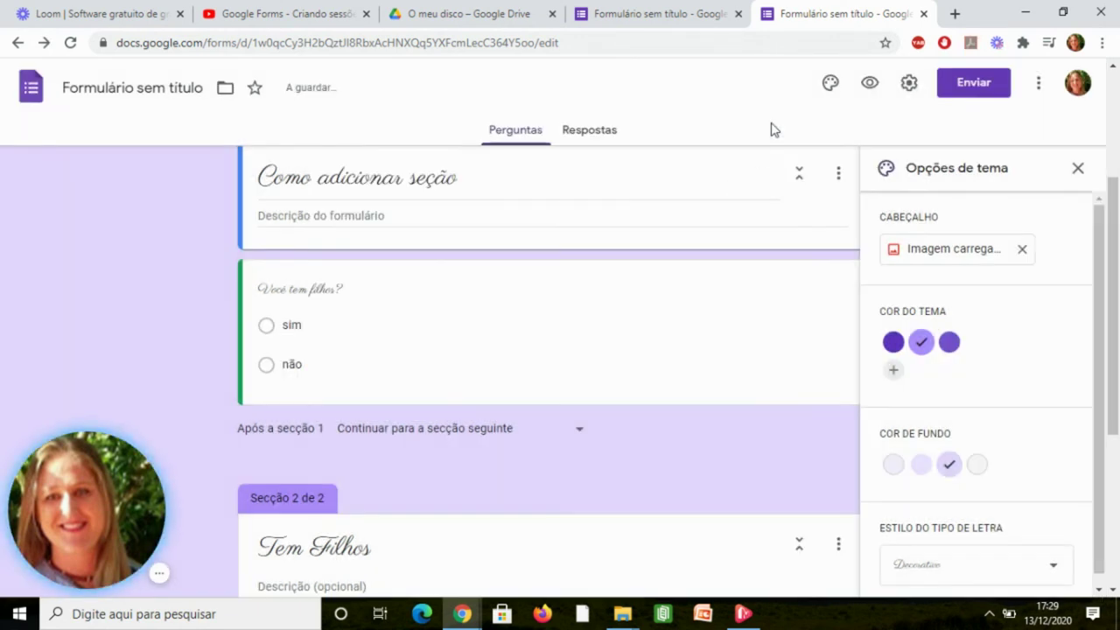